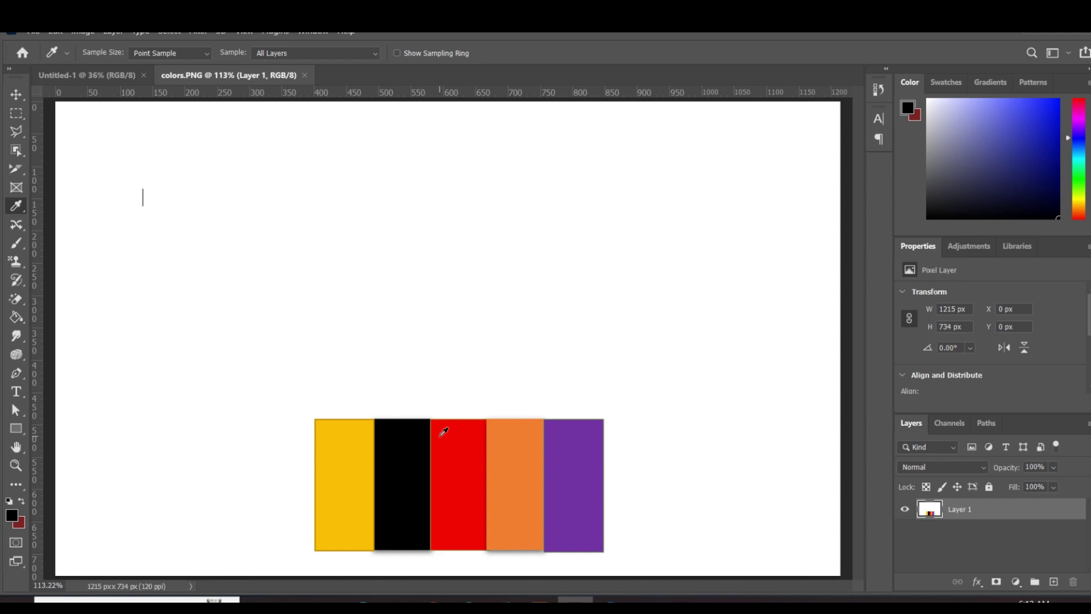
# Activate the Eyedropper Tool from its tool group
pyautogui.rightClick(24, 208)
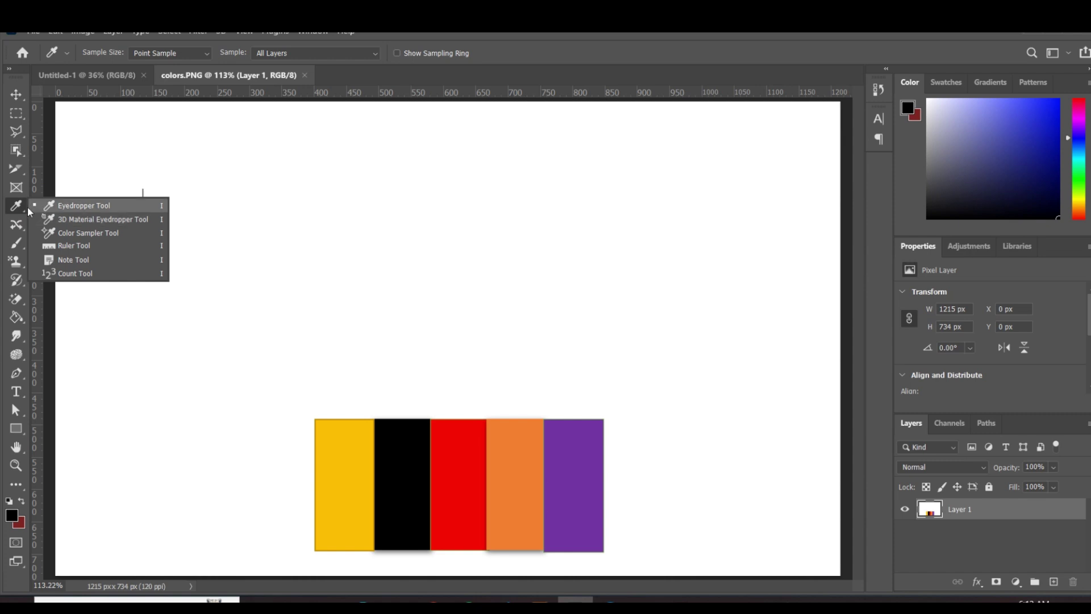
pyautogui.click(19, 191)
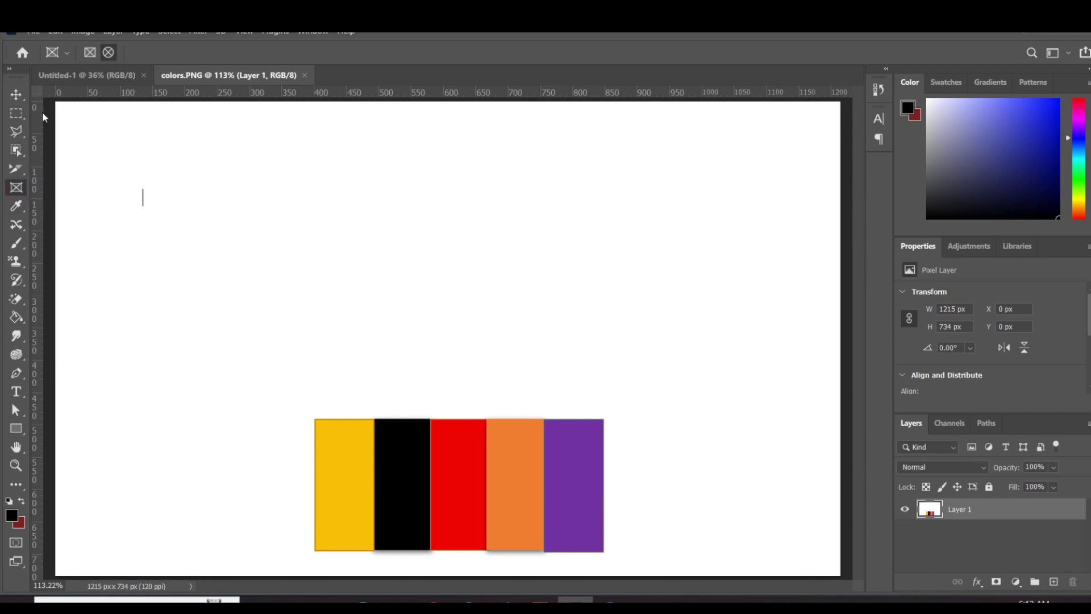
pyautogui.click(17, 211)
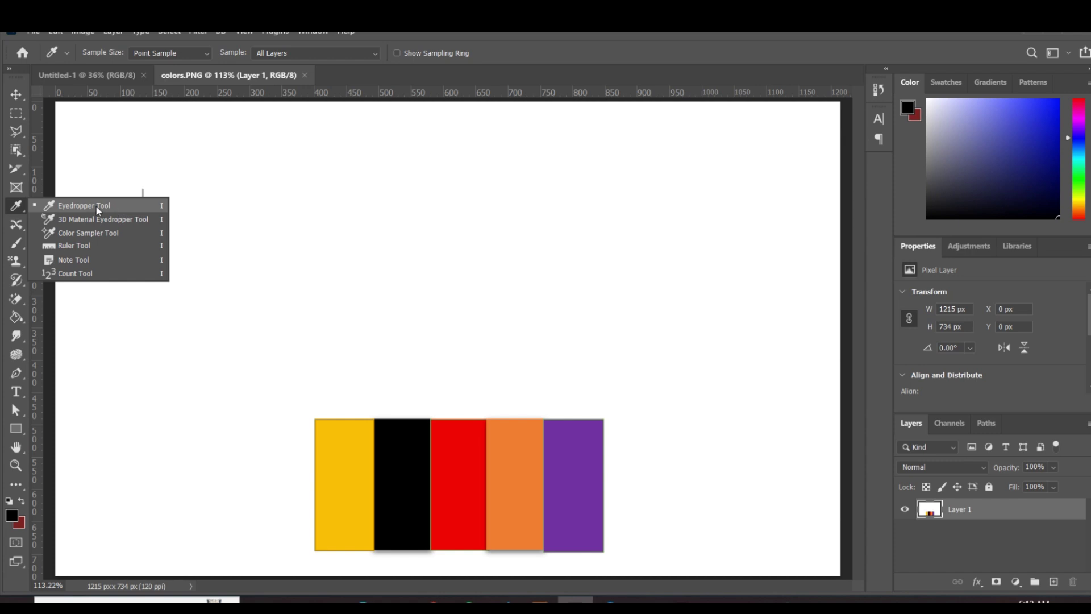
pyautogui.click(13, 210)
pyautogui.rightClick(13, 211)
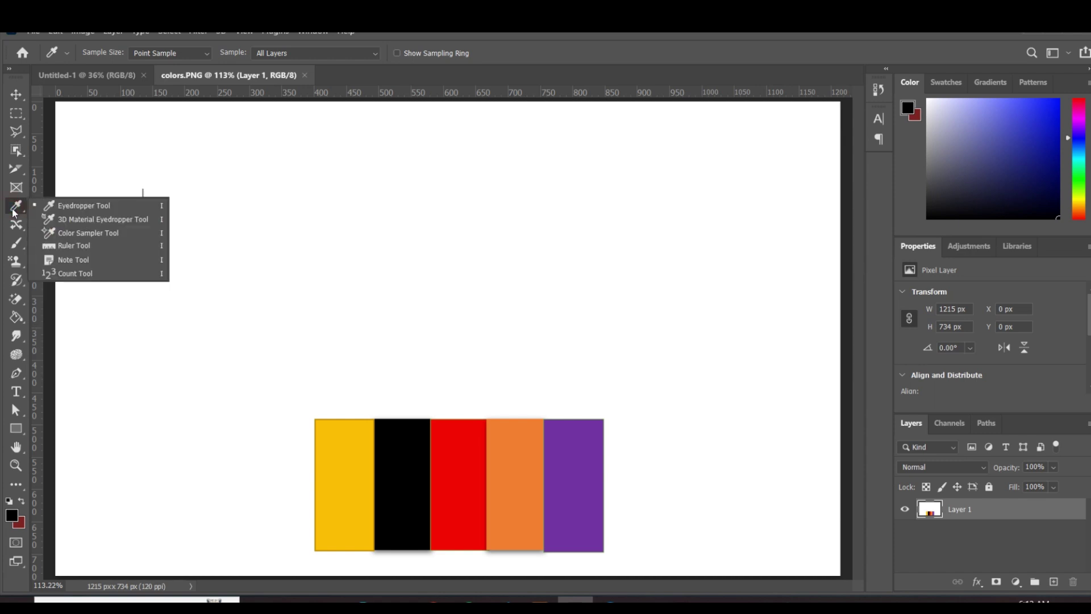
pyautogui.click(83, 212)
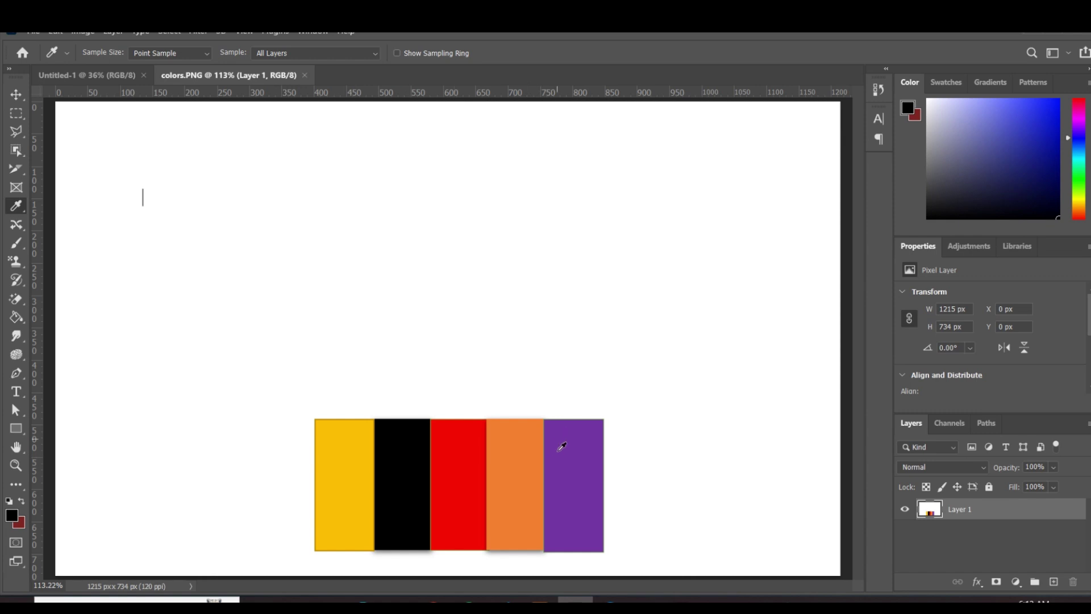
# Sample the yellow, black and red swatches in turn, finishing with yellow as the foreground color
pyautogui.click(351, 433)
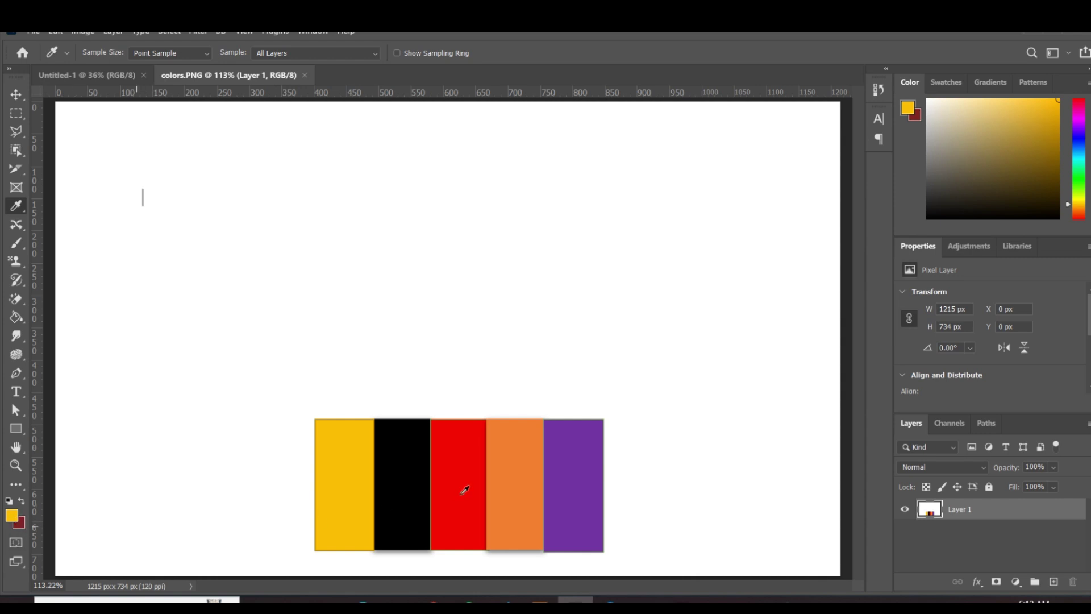
pyautogui.click(404, 451)
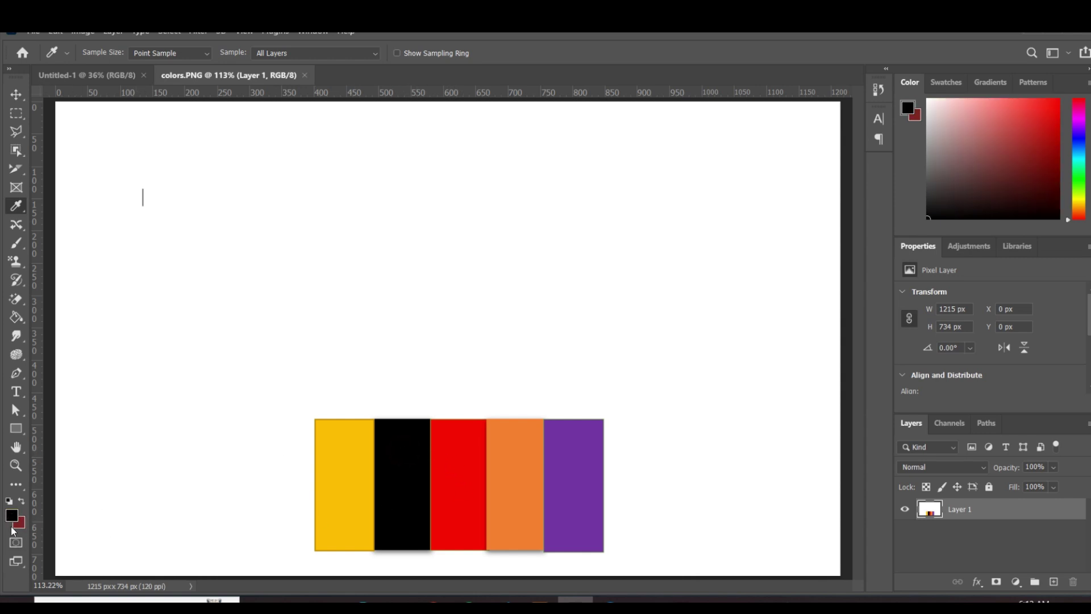
pyautogui.click(445, 489)
pyautogui.click(335, 467)
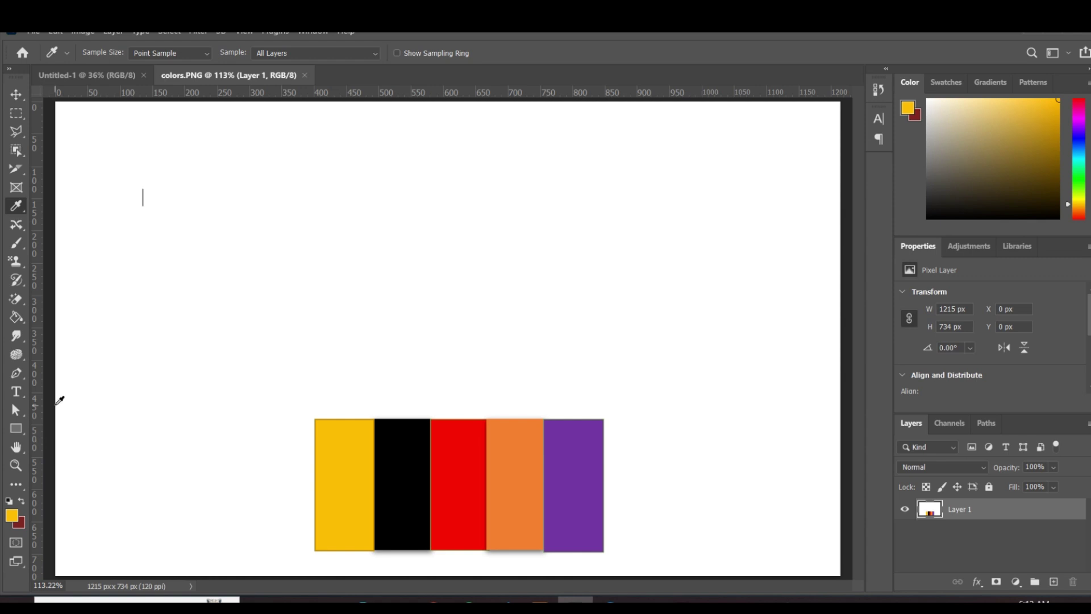
# Switch to the Brush Tool for painting with the sampled color
pyautogui.press('b')
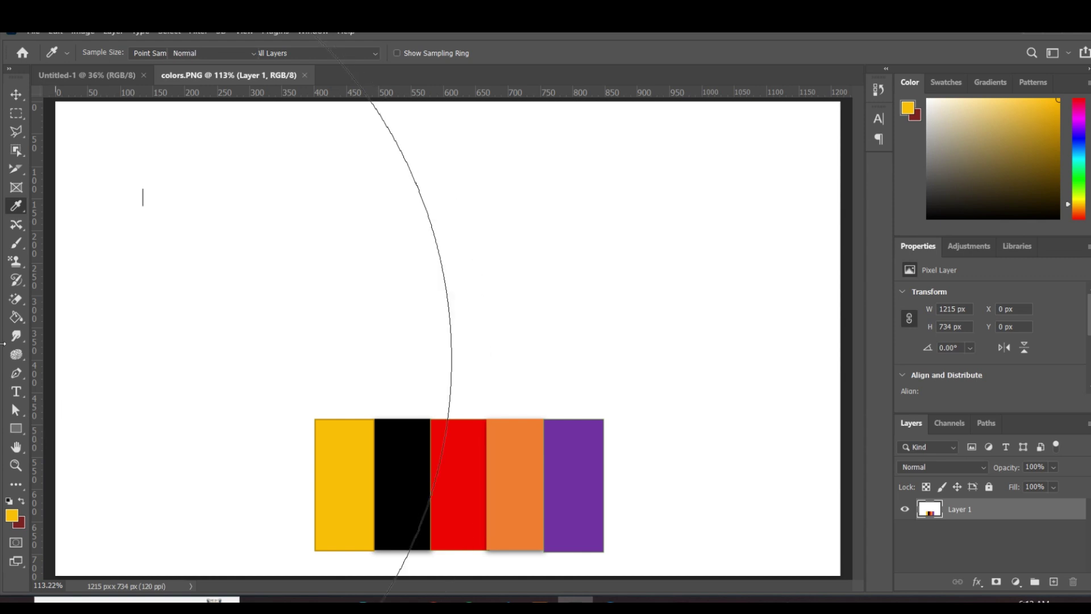
pyautogui.click(16, 190)
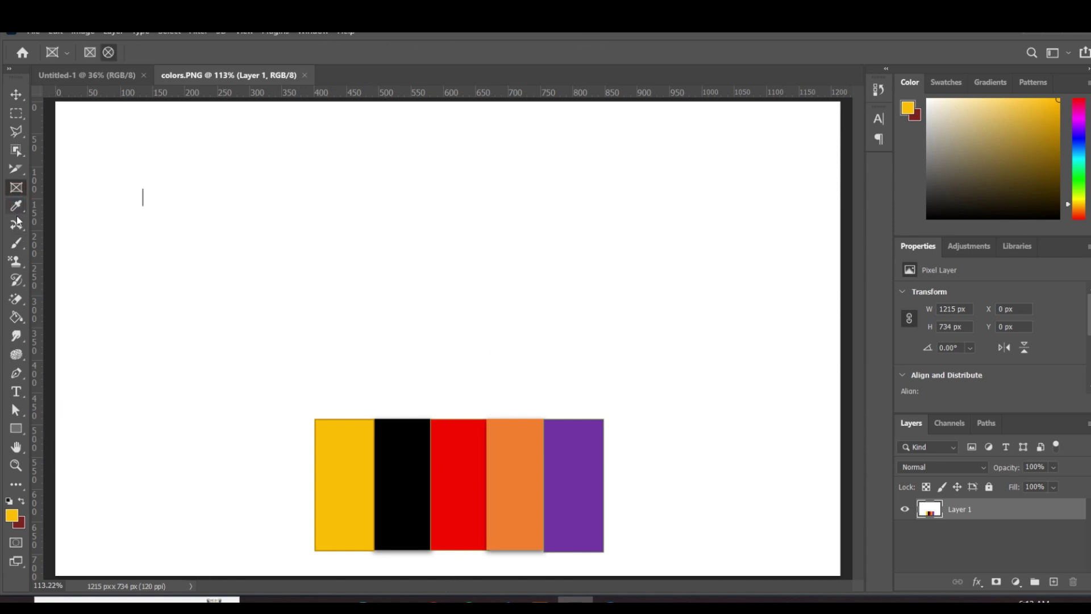
pyautogui.click(20, 248)
pyautogui.rightClick(20, 250)
pyautogui.click(68, 241)
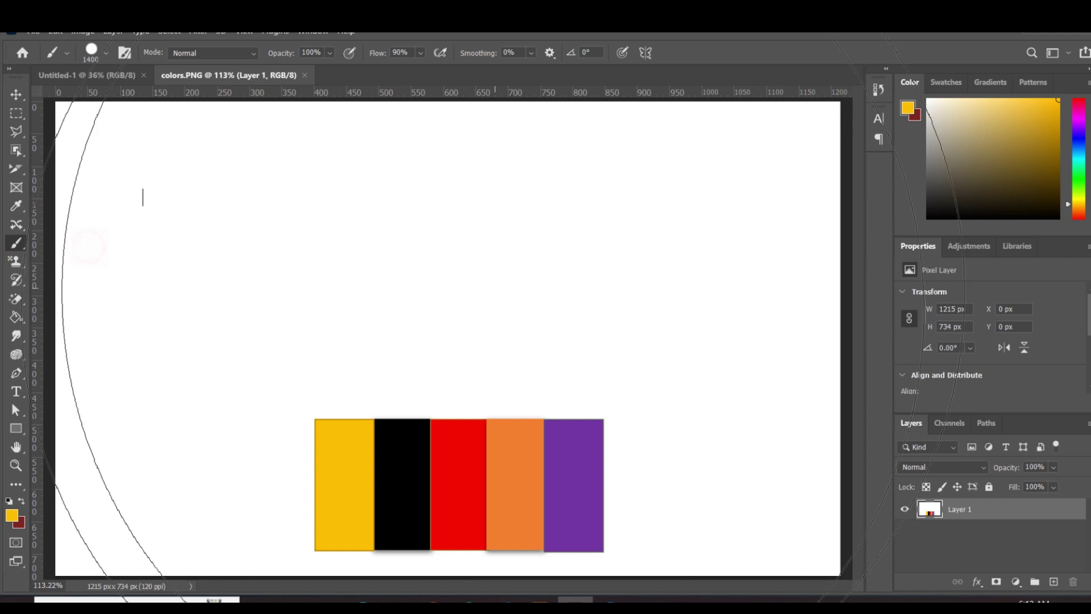
# Reduce the brush size to 150 px
pyautogui.press('[')
pyautogui.press('[')
pyautogui.press('[')
pyautogui.press('[')
pyautogui.press('[')
pyautogui.press('[')
pyautogui.press('[')
pyautogui.press('[')
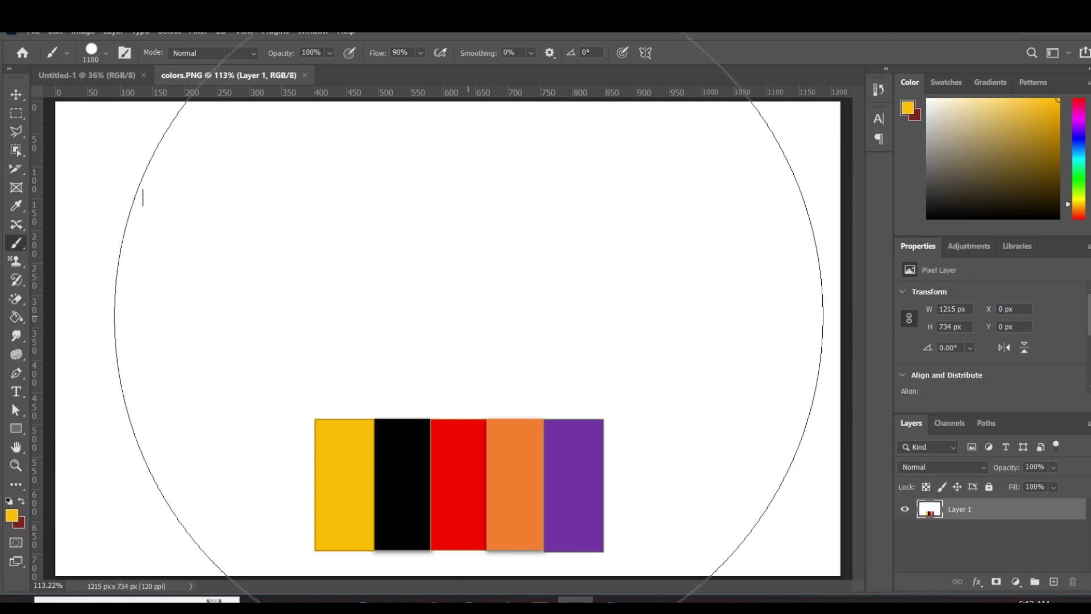
pyautogui.press('[')
pyautogui.press('[')
pyautogui.press('[')
pyautogui.press('[')
pyautogui.press('[')
pyautogui.press('[')
pyautogui.press('[')
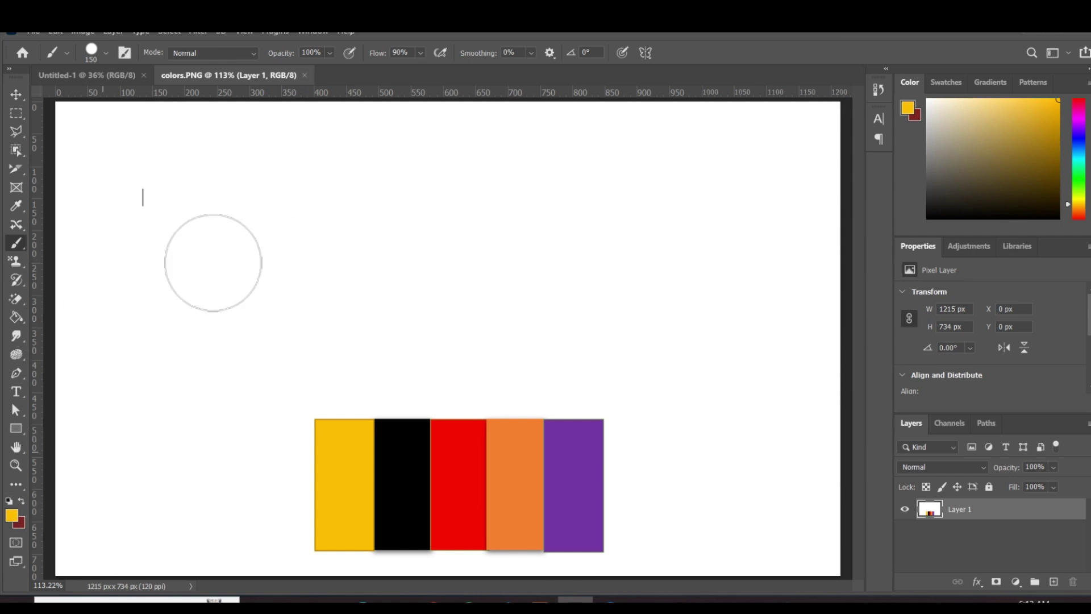
pyautogui.moveTo(158, 198)
pyautogui.mouseDown()
pyautogui.moveTo(440, 212)
pyautogui.moveTo(699, 195)
pyautogui.mouseUp()
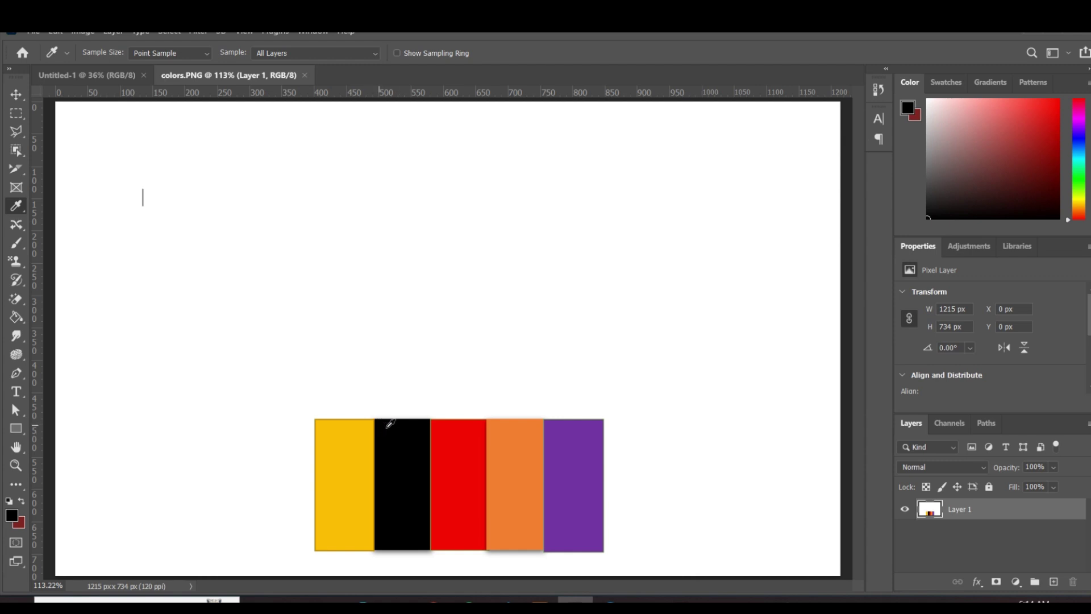
# Sample the black, red, orange and purple swatches in turn with the Eyedropper, ending on purple
pyautogui.click(396, 431)
pyautogui.click(449, 449)
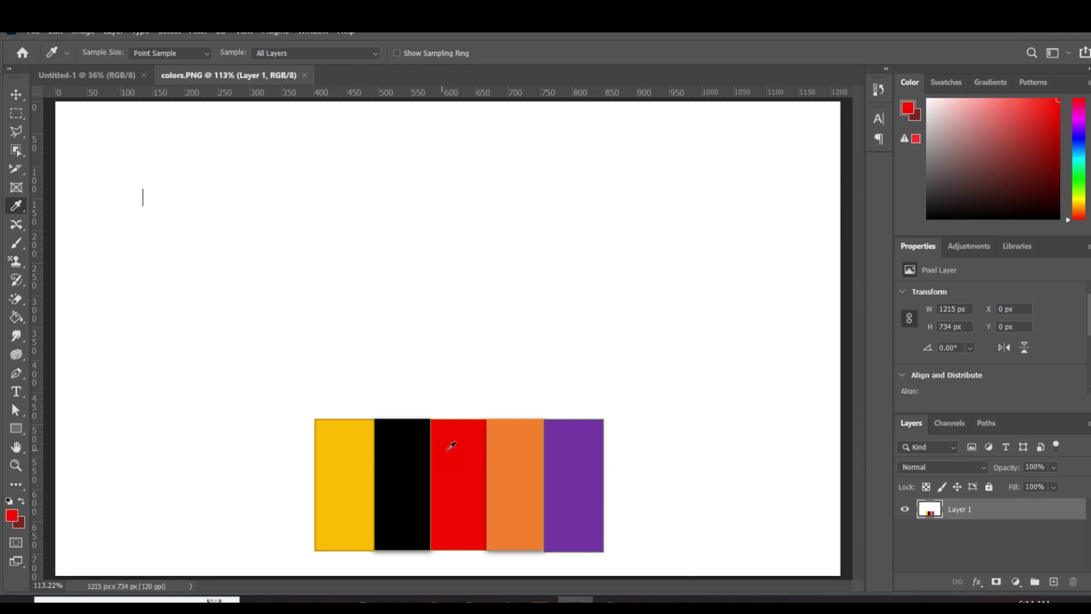
pyautogui.click(517, 447)
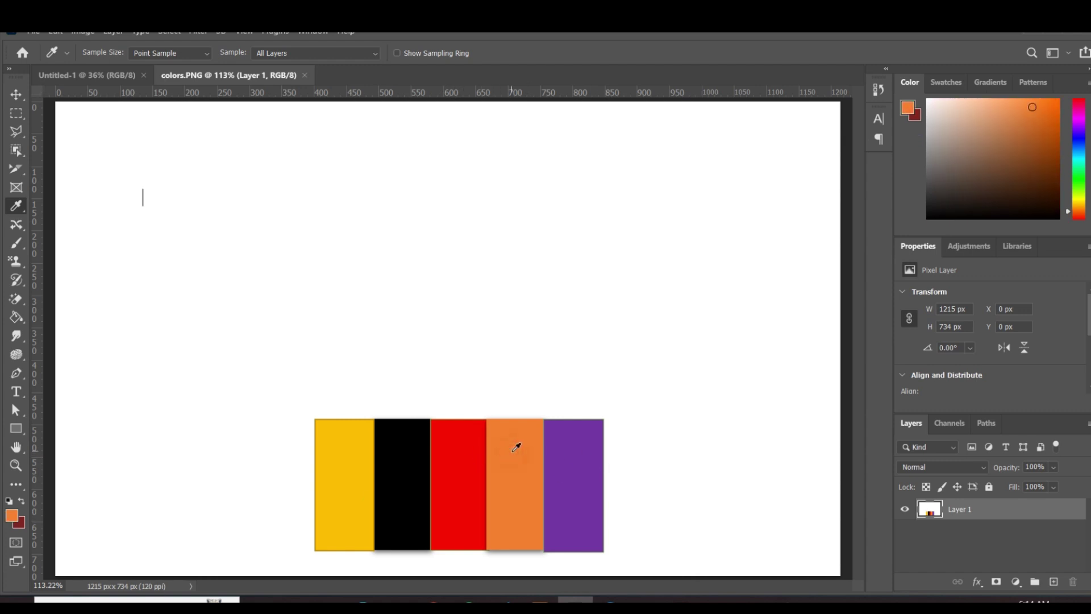
pyautogui.click(591, 450)
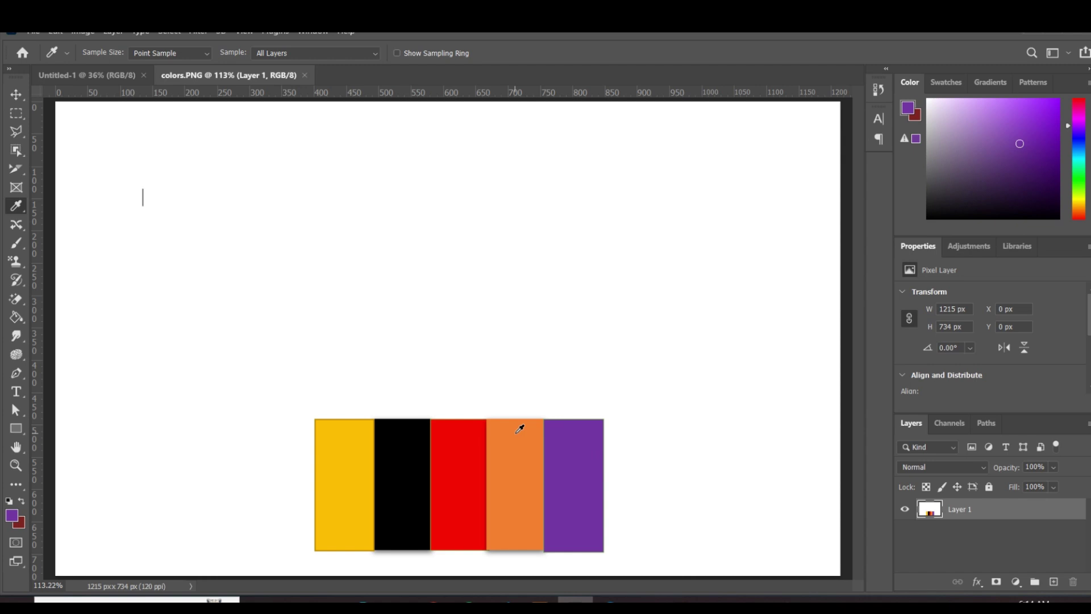
# Paint a wide horizontal purple brush stroke across the upper part of the canvas
pyautogui.press('b')
pyautogui.click(133, 203)
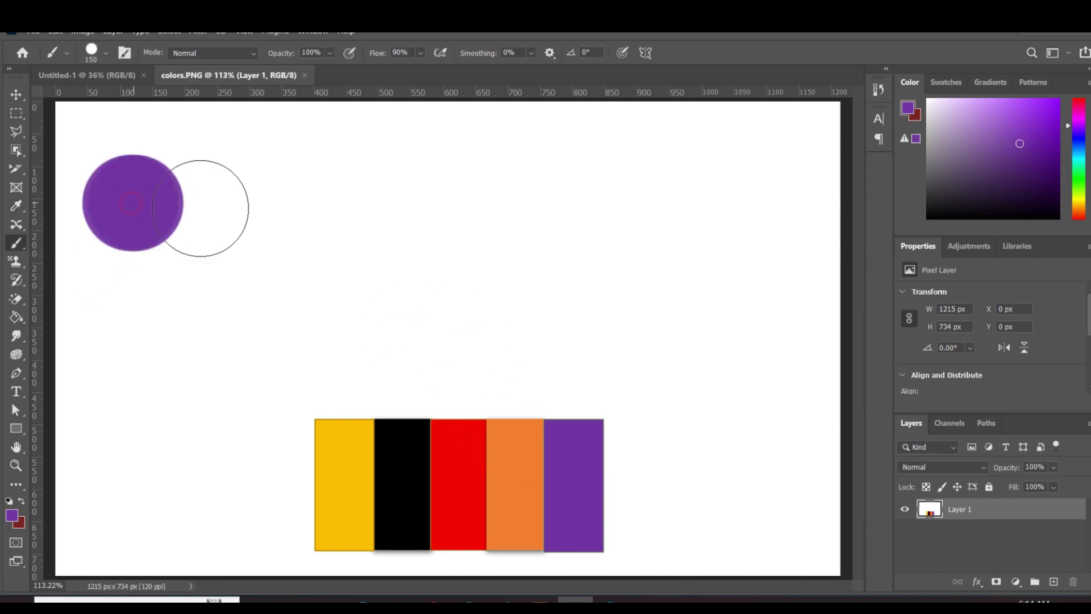
pyautogui.moveTo(200, 208); pyautogui.dragTo(738, 215)
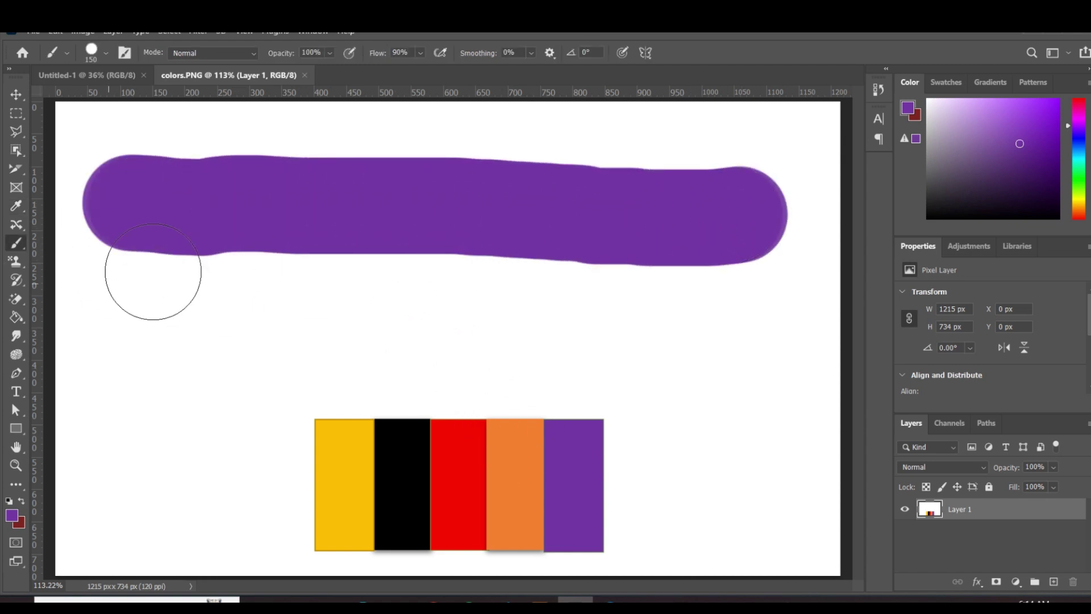
# Sample the black swatch and paint a horizontal black stroke slightly overlapping the lower edge of the purple one
pyautogui.press('i')
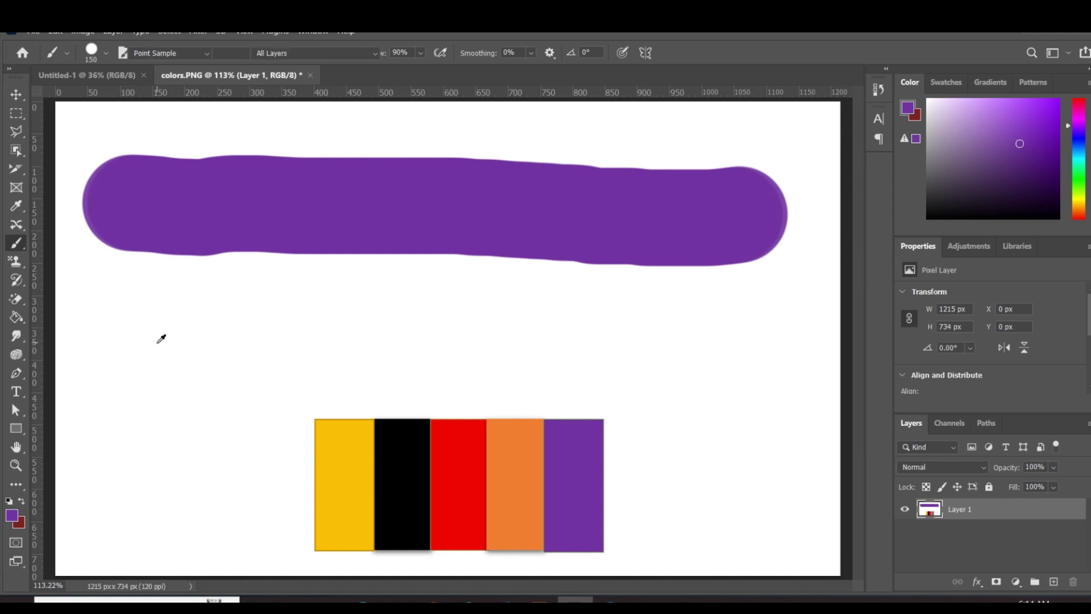
pyautogui.click(388, 454)
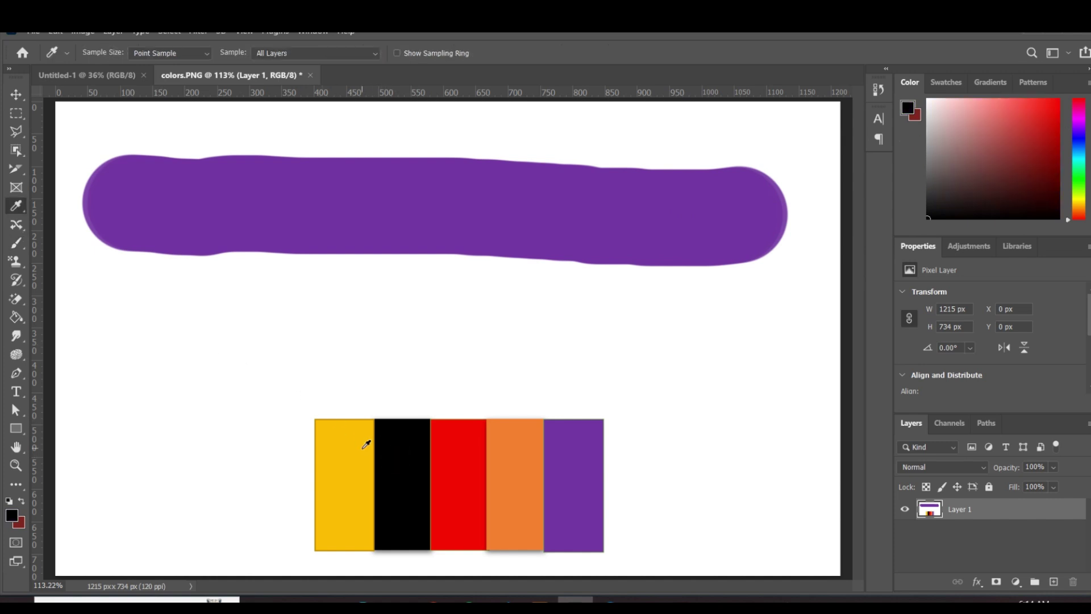
pyautogui.press('b')
pyautogui.moveTo(129, 269); pyautogui.dragTo(746, 291)
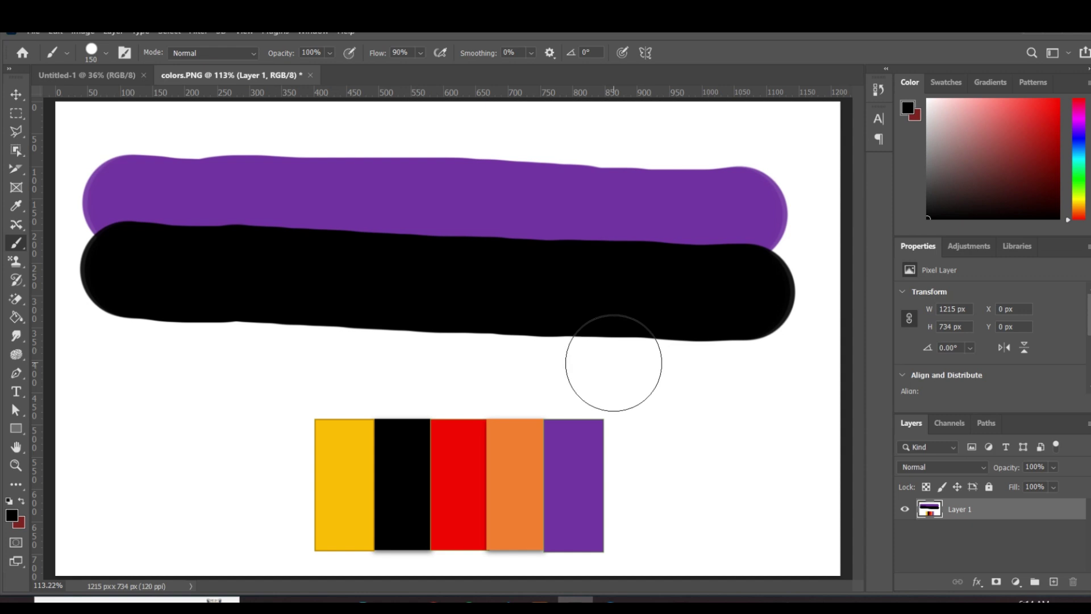
# Sample the purple swatch and paint a horizontal purple stroke just below the black one, above the swatches
pyautogui.press('i')
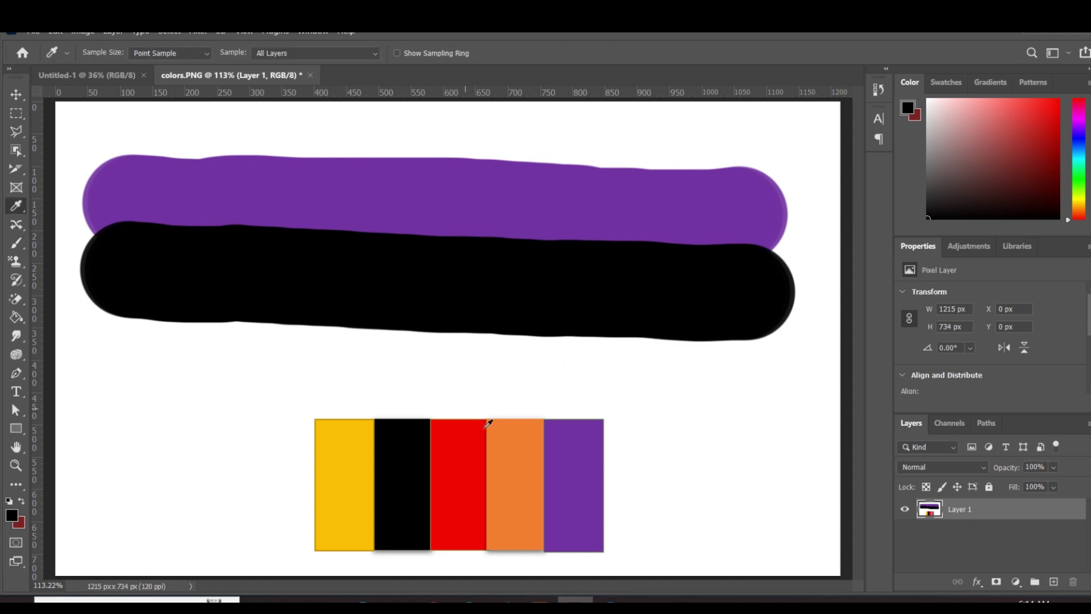
pyautogui.click(571, 442)
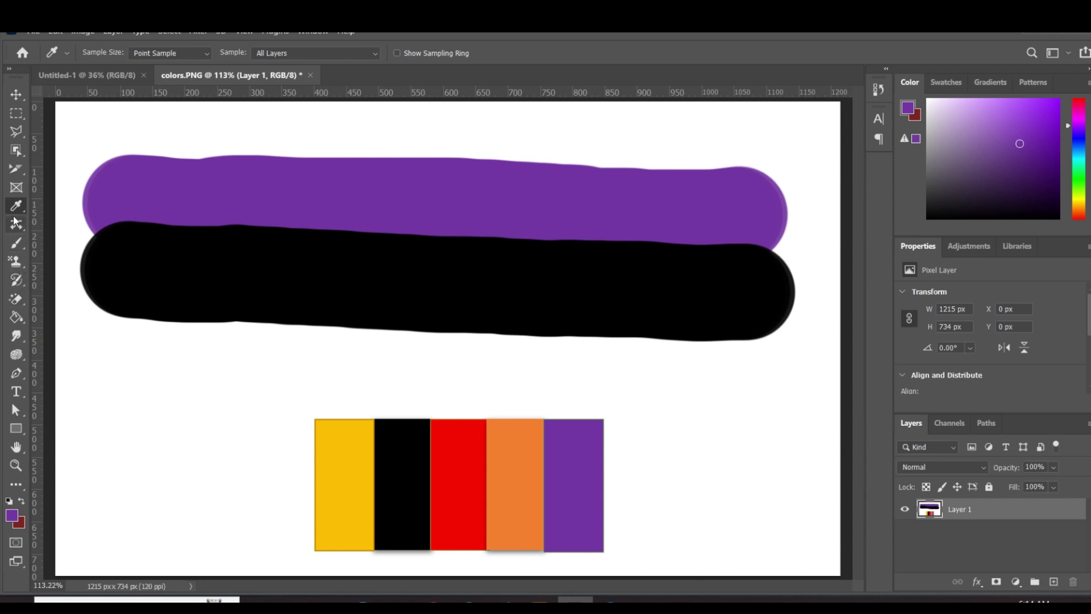
pyautogui.click(17, 249)
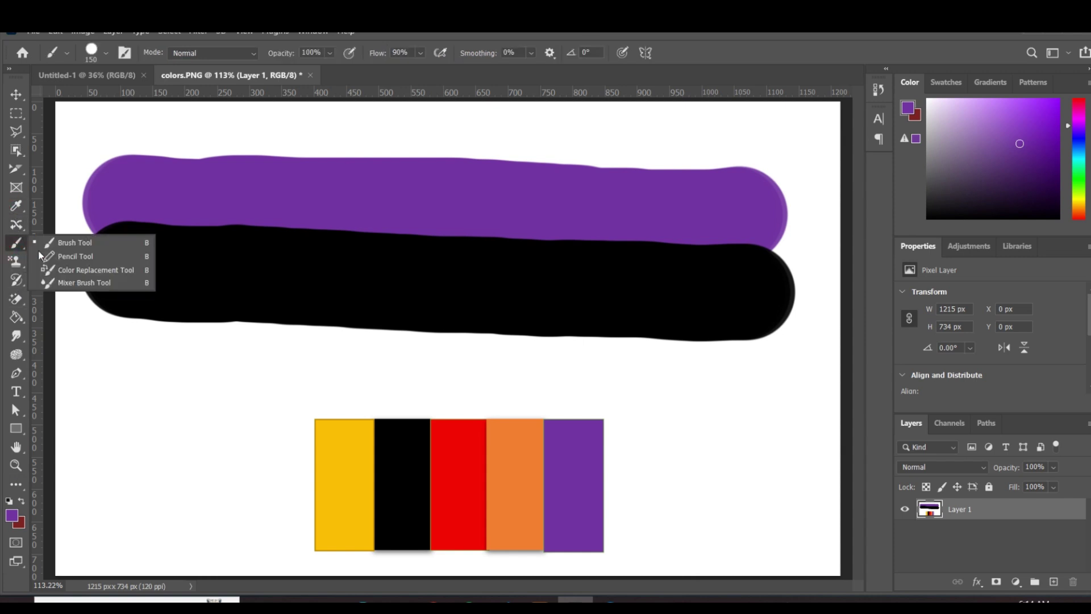
pyautogui.click(65, 252)
pyautogui.moveTo(134, 335); pyautogui.dragTo(234, 354)
pyautogui.moveTo(331, 359); pyautogui.dragTo(747, 358)
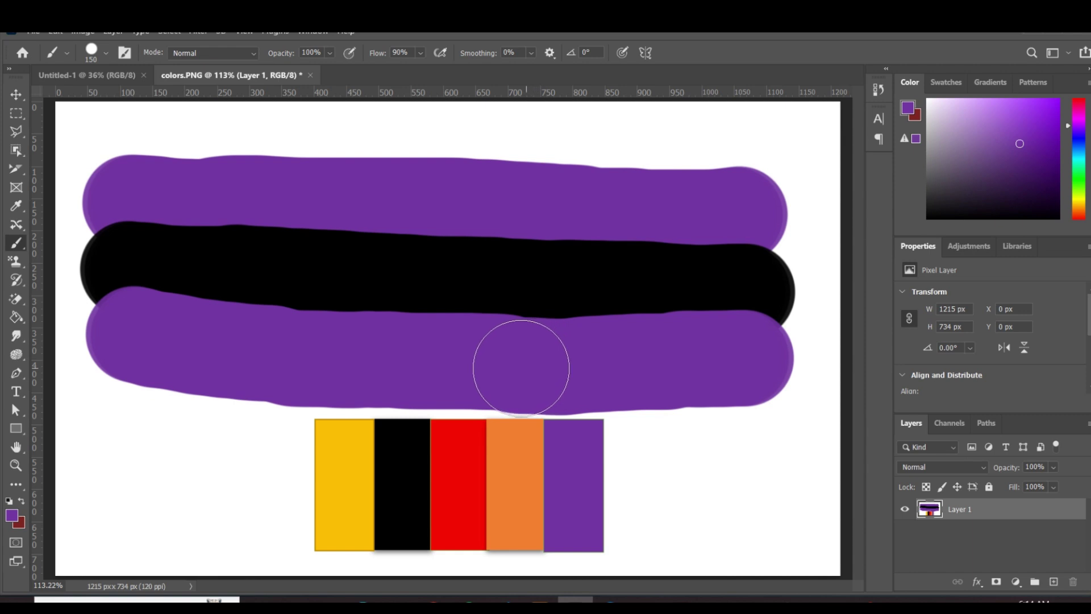
# Sample the orange swatch and paint a horizontal orange stroke over the upper edge of the first purple stroke
pyautogui.rightClick(16, 244)
pyautogui.click(79, 241)
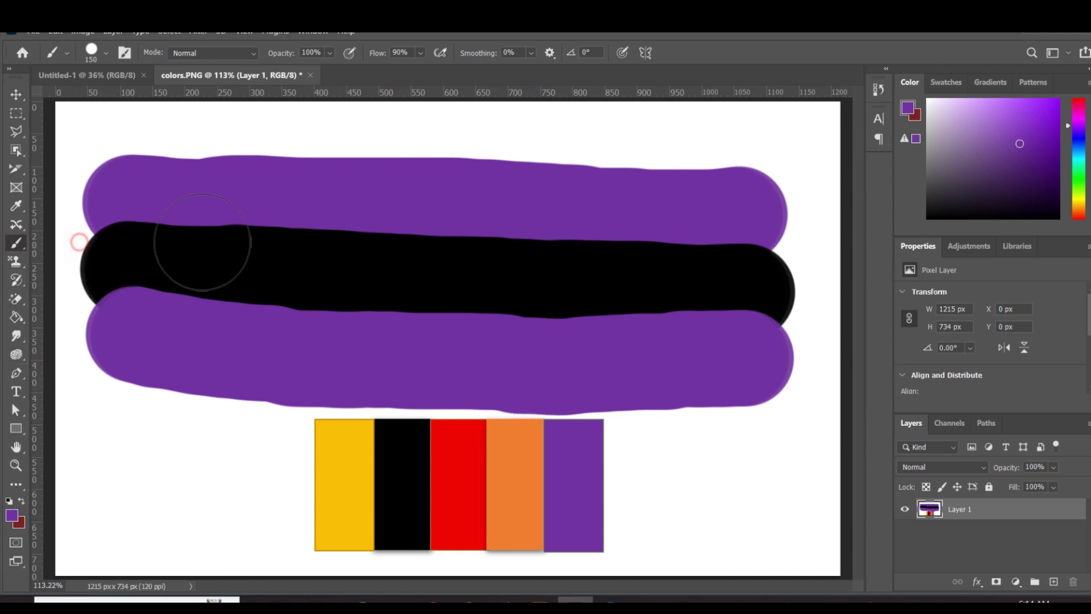
pyautogui.press('i')
pyautogui.click(519, 456)
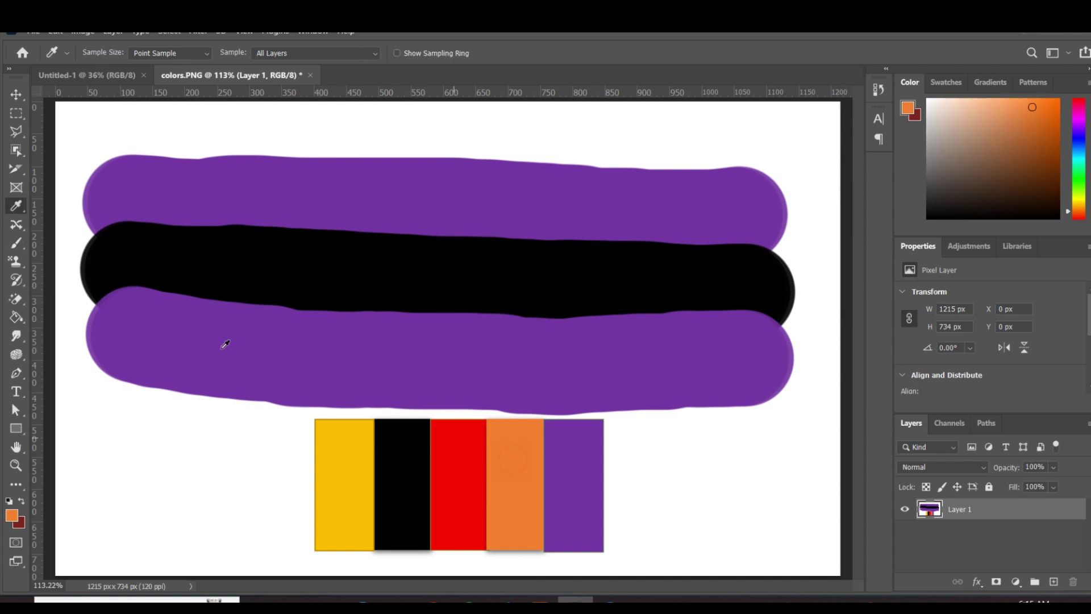
pyautogui.press('b')
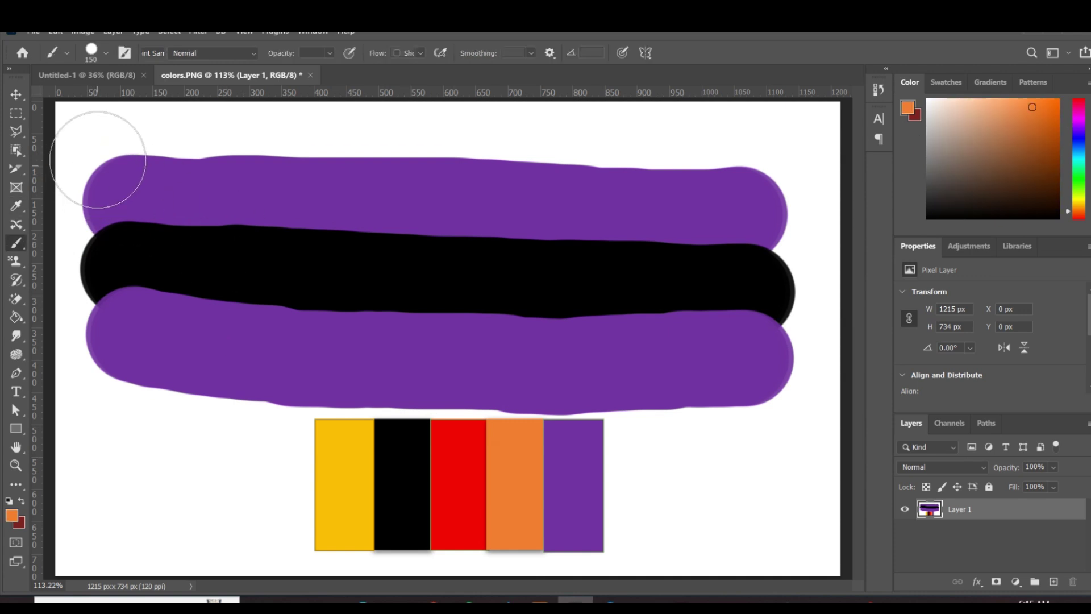
pyautogui.moveTo(91, 162)
pyautogui.mouseDown()
pyautogui.moveTo(324, 148)
pyautogui.moveTo(652, 170)
pyautogui.moveTo(771, 166)
pyautogui.mouseUp()
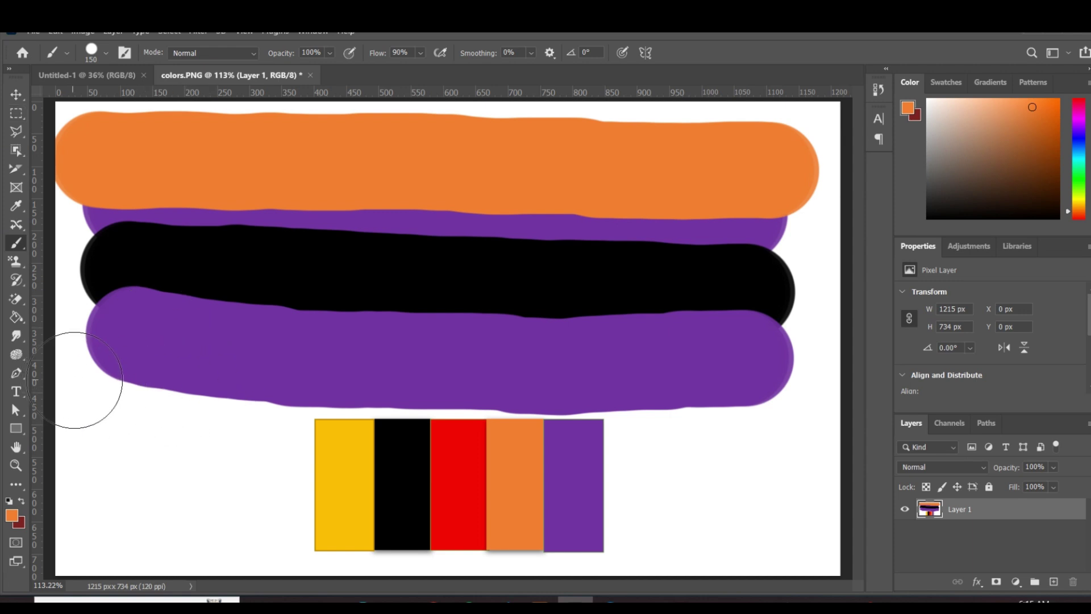
# Sample the black swatch as the foreground color and return to the Brush Tool
pyautogui.press('i')
pyautogui.click(423, 459)
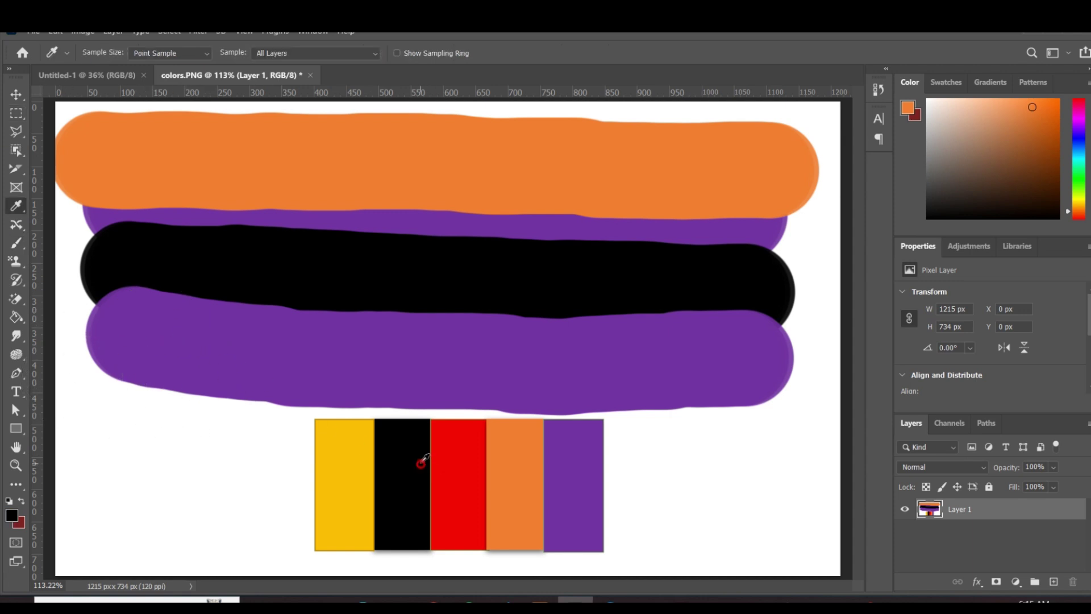
pyautogui.press('b')
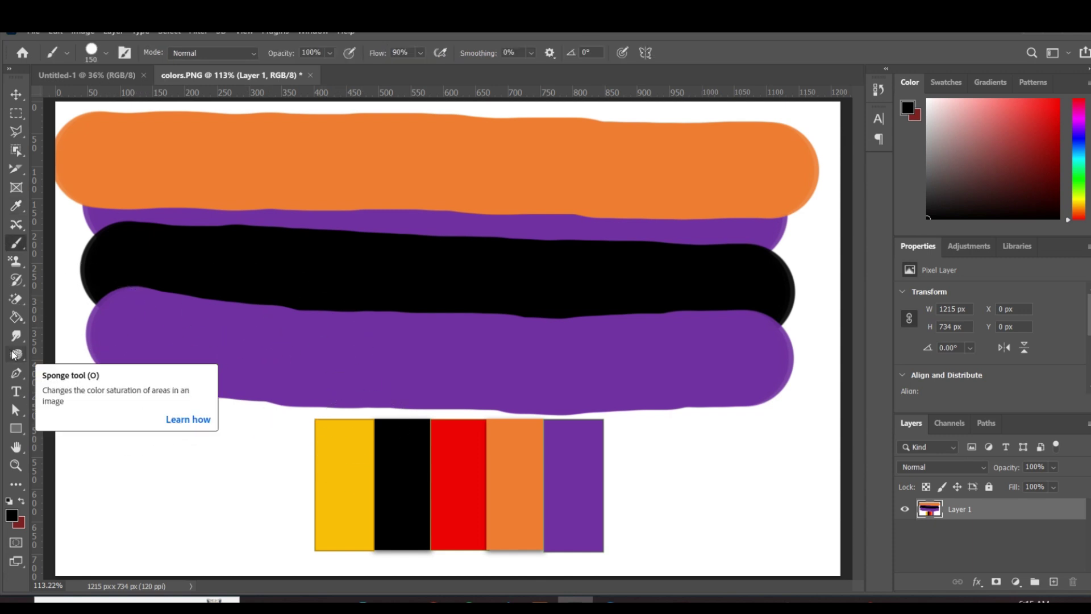
# Undo all the brush strokes painted above the swatches and reselect the Brush Tool
pyautogui.hotkey('ctrl', 'z')
pyautogui.hotkey('ctrl', 'z')
pyautogui.hotkey('ctrl', 'z')
pyautogui.hotkey('ctrl', 'z')
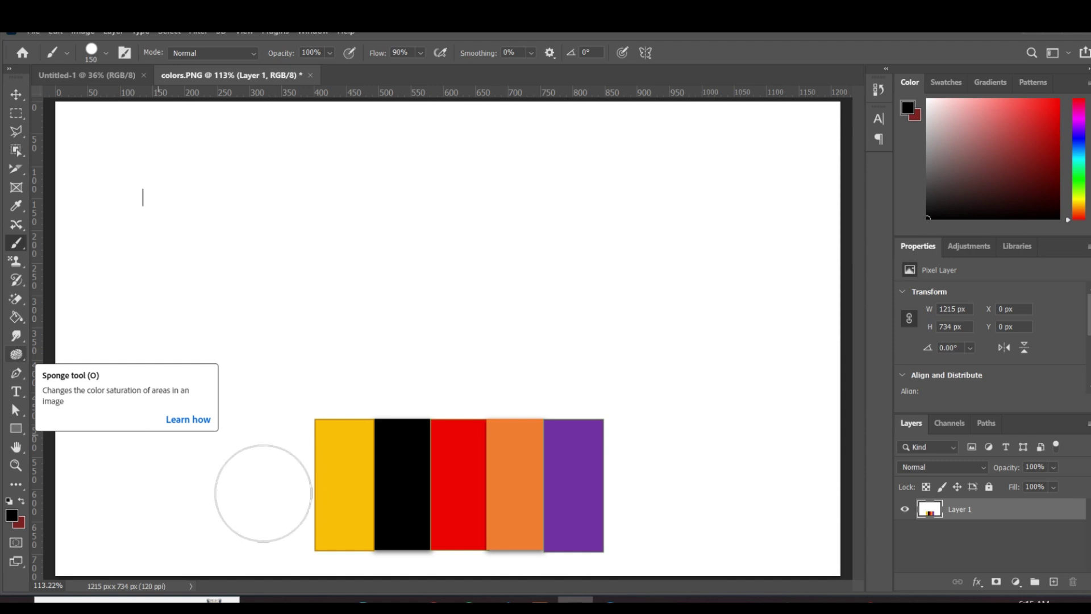
pyautogui.rightClick(18, 242)
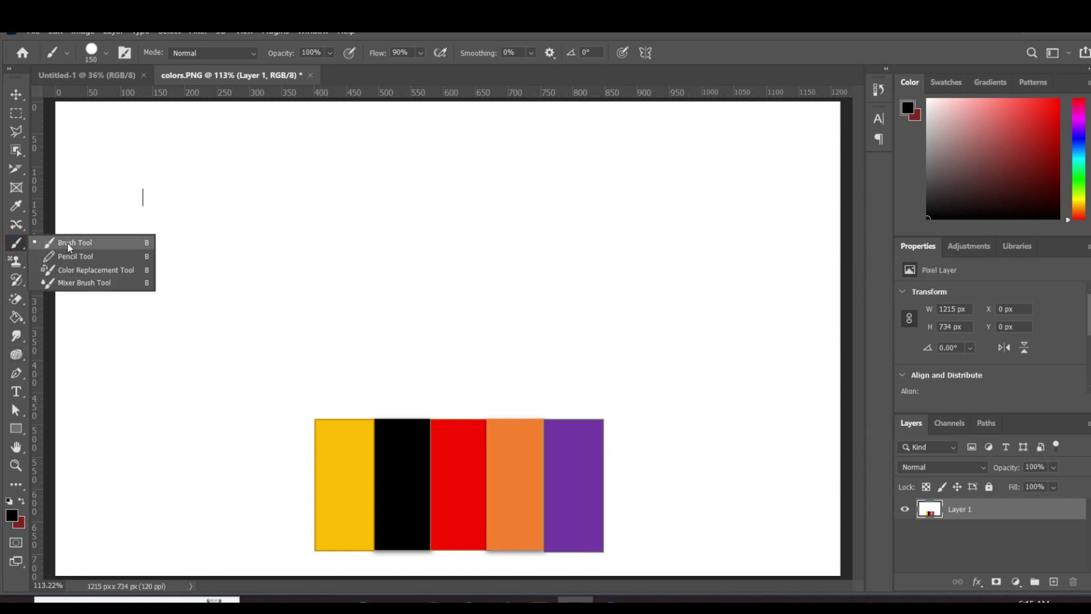
pyautogui.click(57, 243)
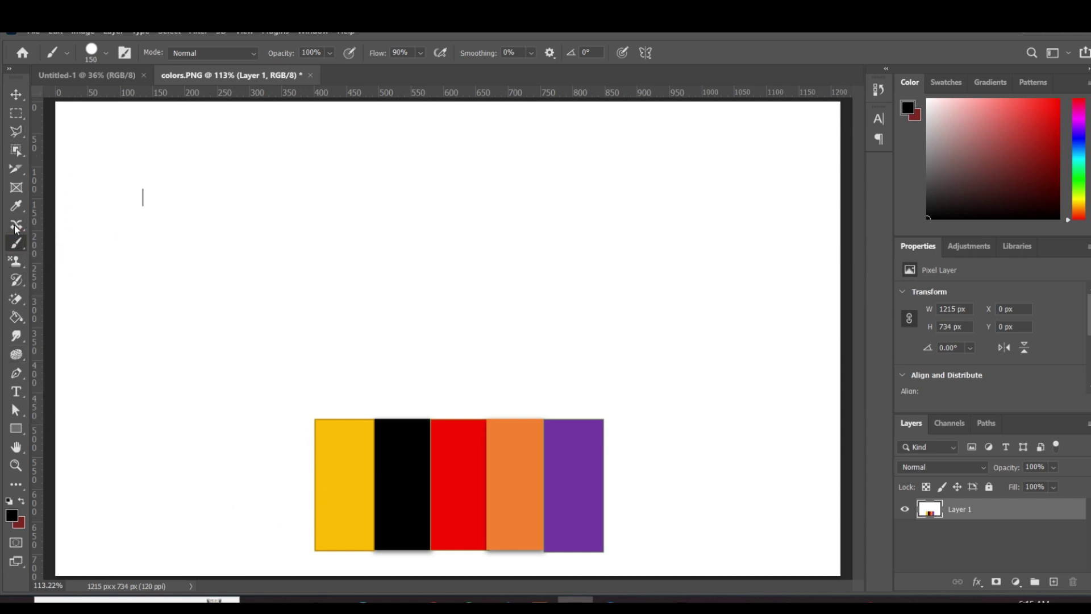
# Draw a wide rectangle shape about 857 by 142 px above the swatches with the Rectangle Tool
pyautogui.click(16, 430)
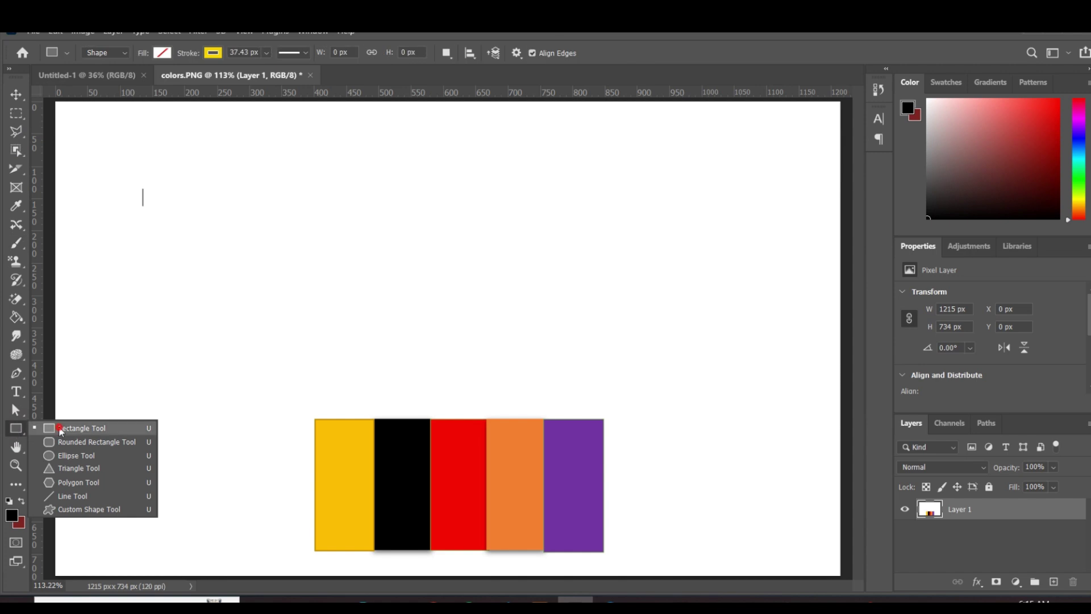
pyautogui.click(81, 428)
pyautogui.moveTo(187, 169); pyautogui.dragTo(741, 261)
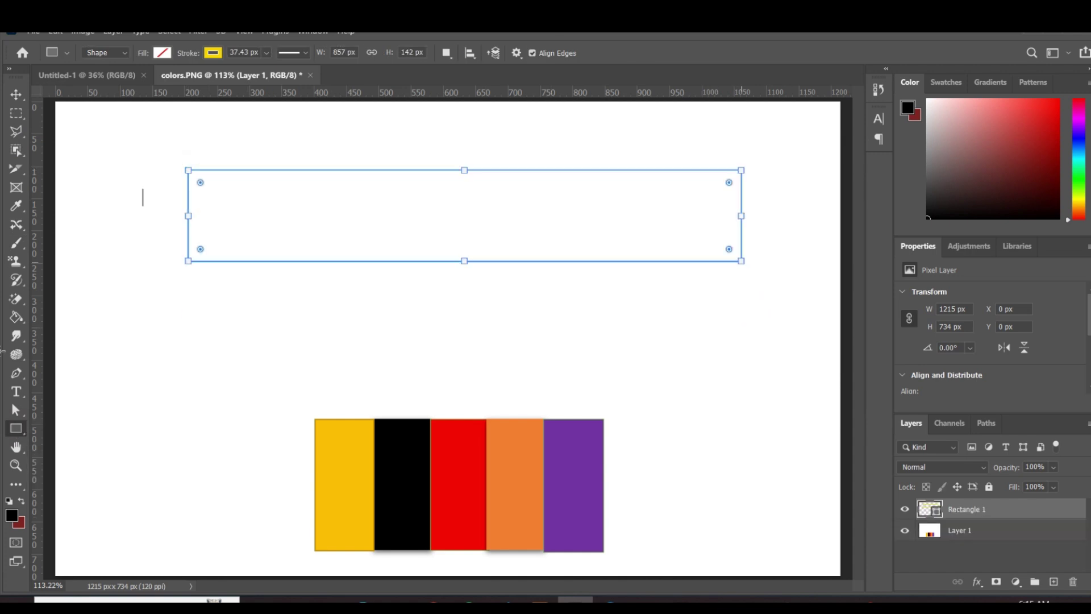
# Remove the rectangle's stroke, fill it with red from the recent colors, and deselect the shape
pyautogui.click(212, 53)
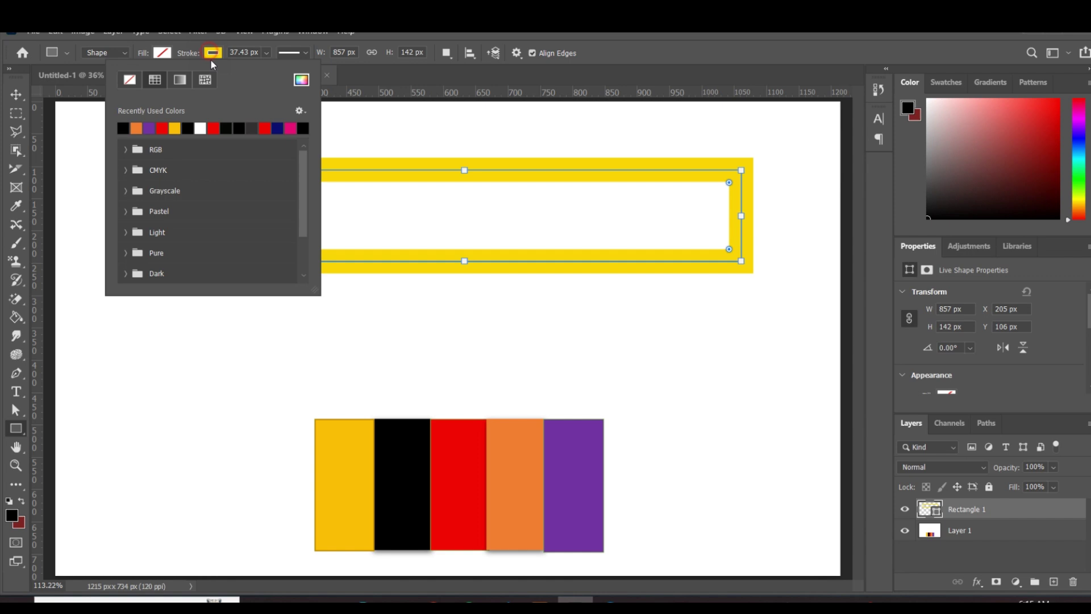
pyautogui.click(130, 80)
pyautogui.click(177, 51)
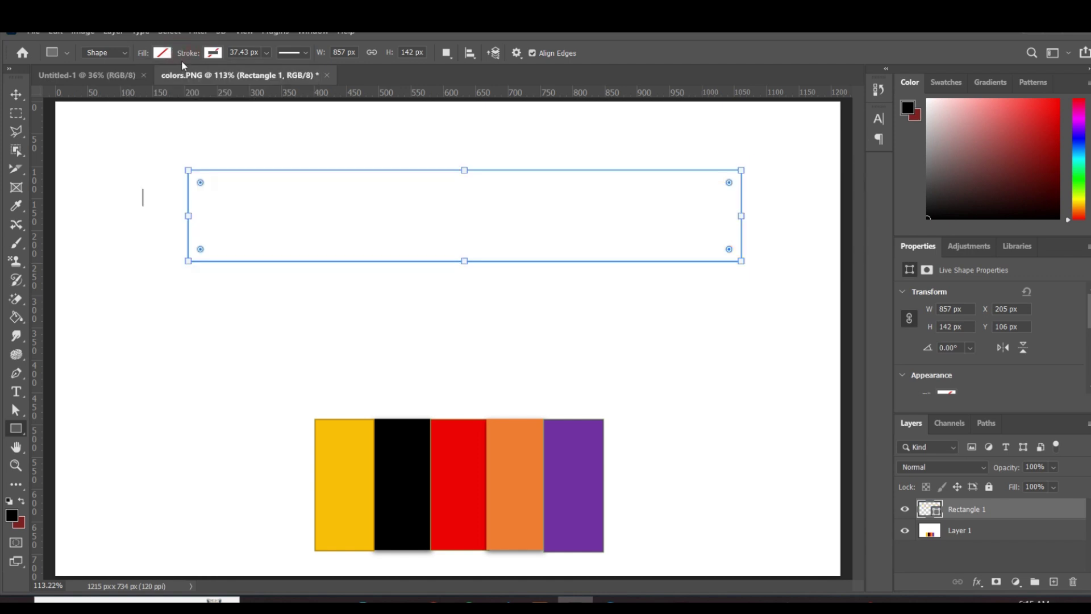
pyautogui.click(162, 52)
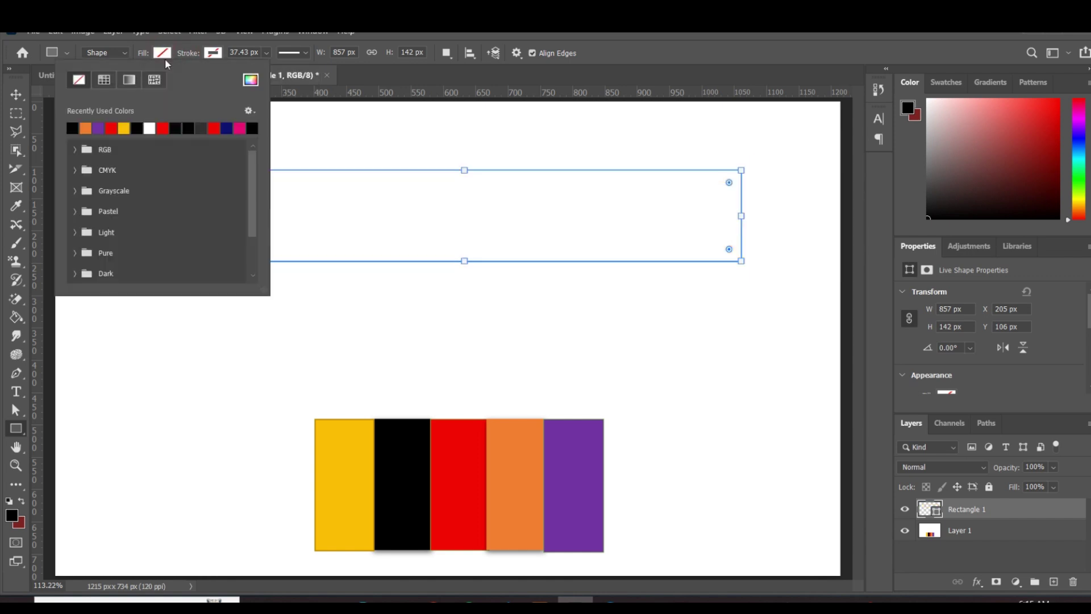
pyautogui.click(112, 127)
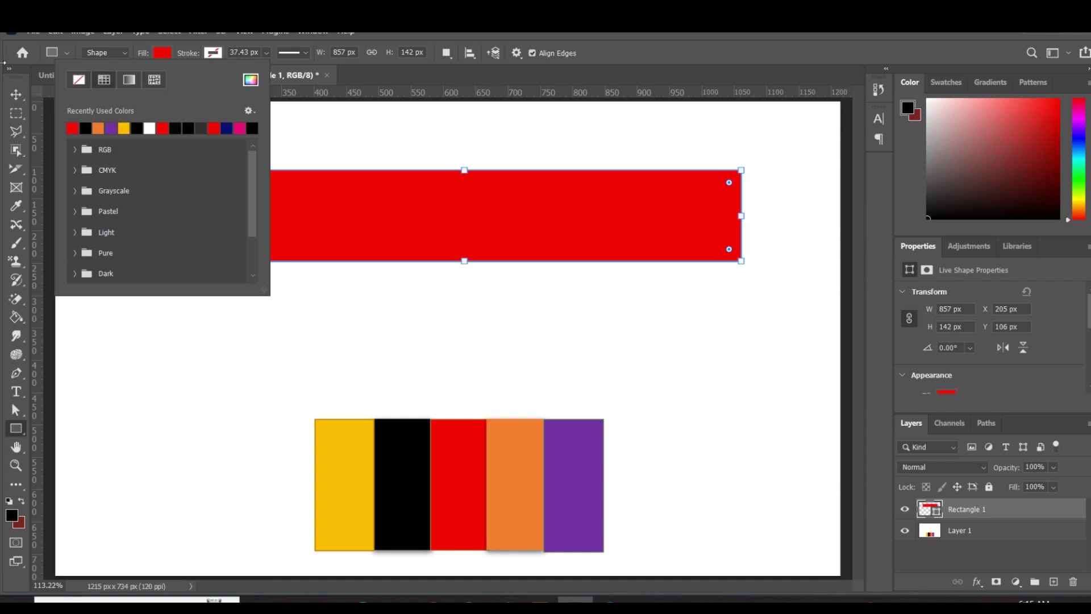
pyautogui.click(22, 95)
pyautogui.click(486, 356)
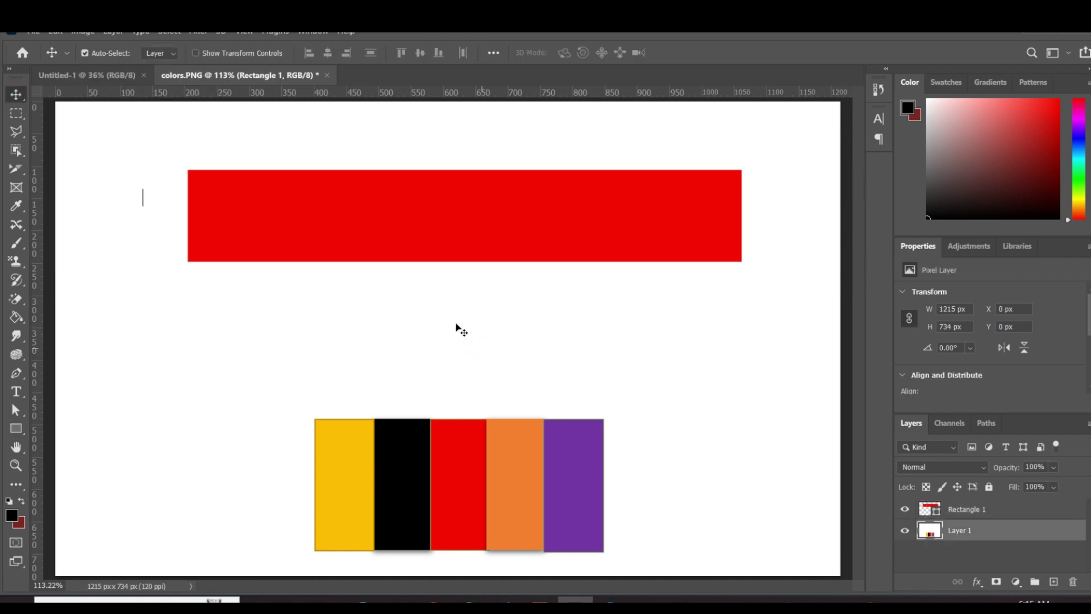
# Sample the red rectangle as the foreground color and check its hex code in the Color Picker without changing it
pyautogui.press('i')
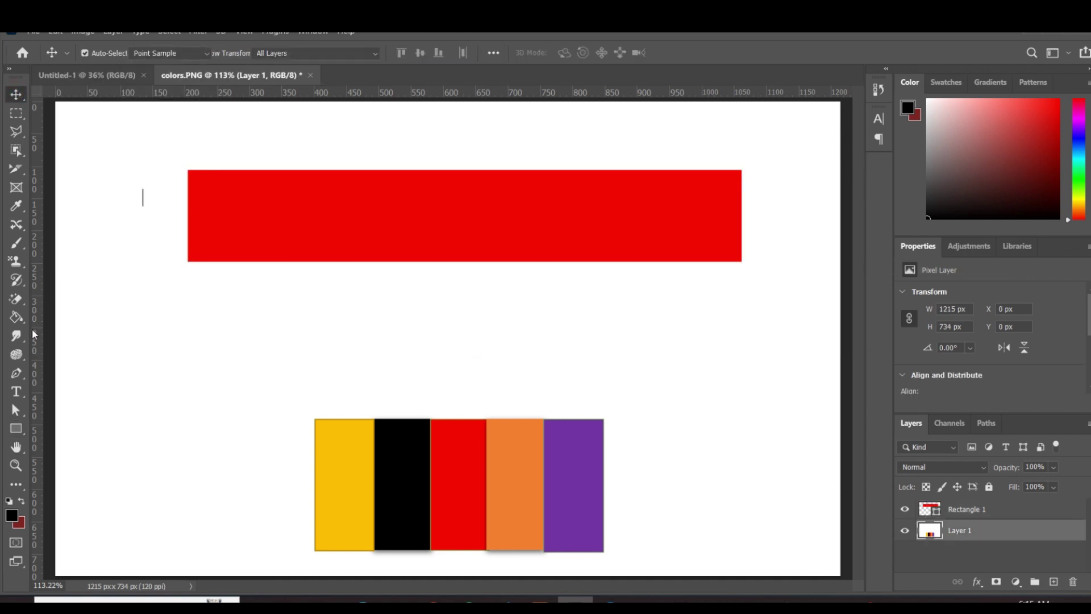
pyautogui.click(464, 193)
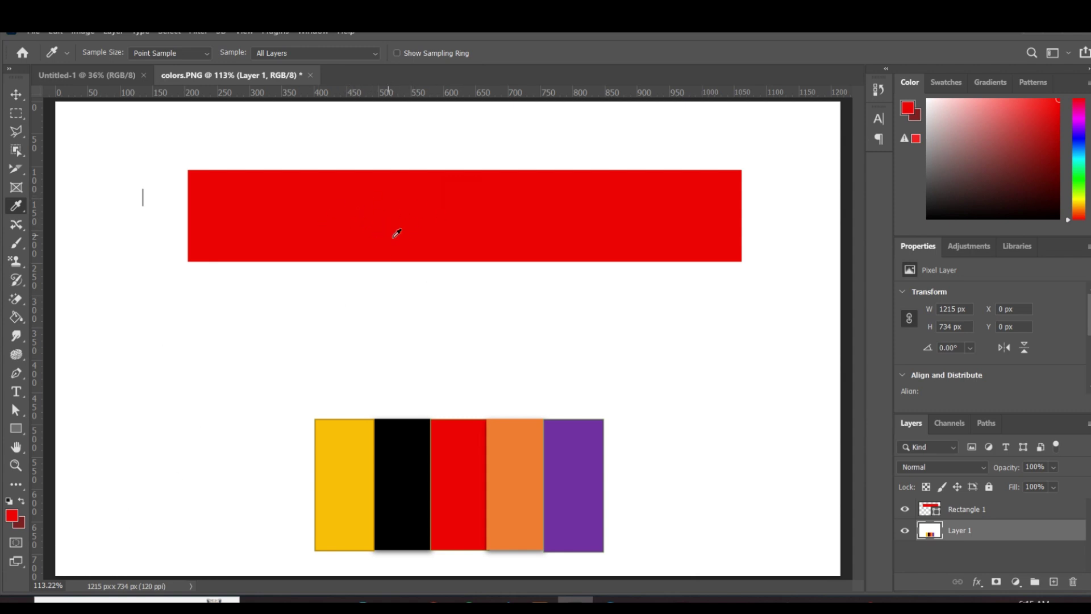
pyautogui.click(11, 516)
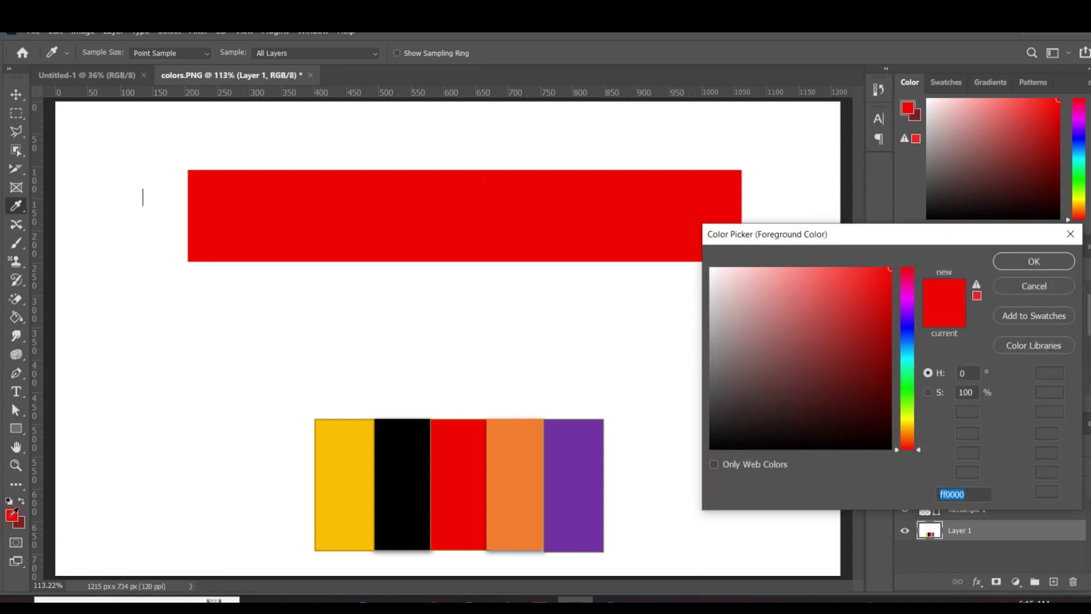
pyautogui.click(976, 495)
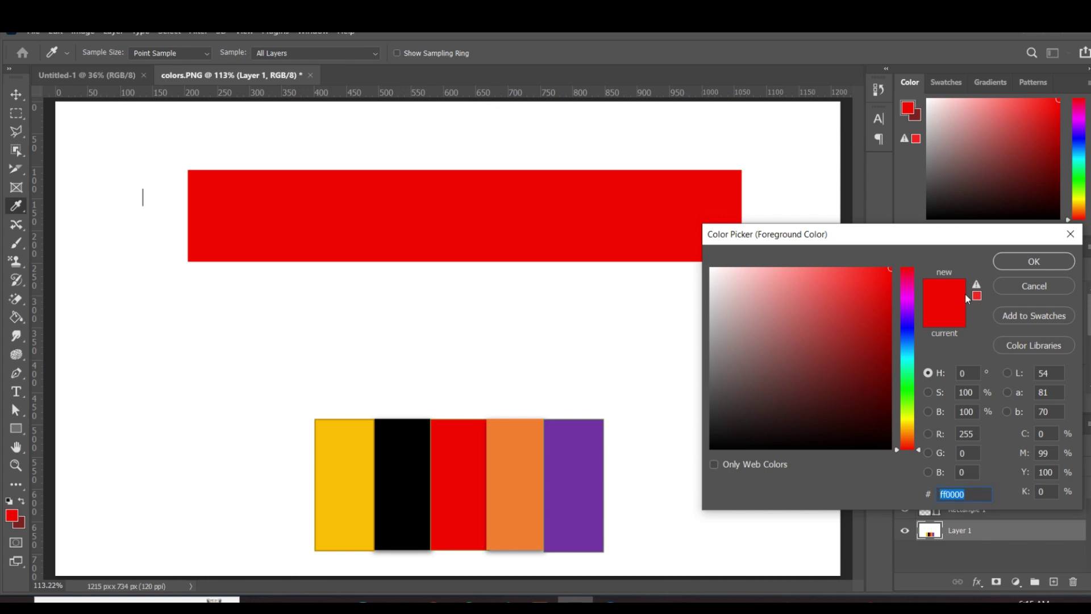
pyautogui.click(1007, 286)
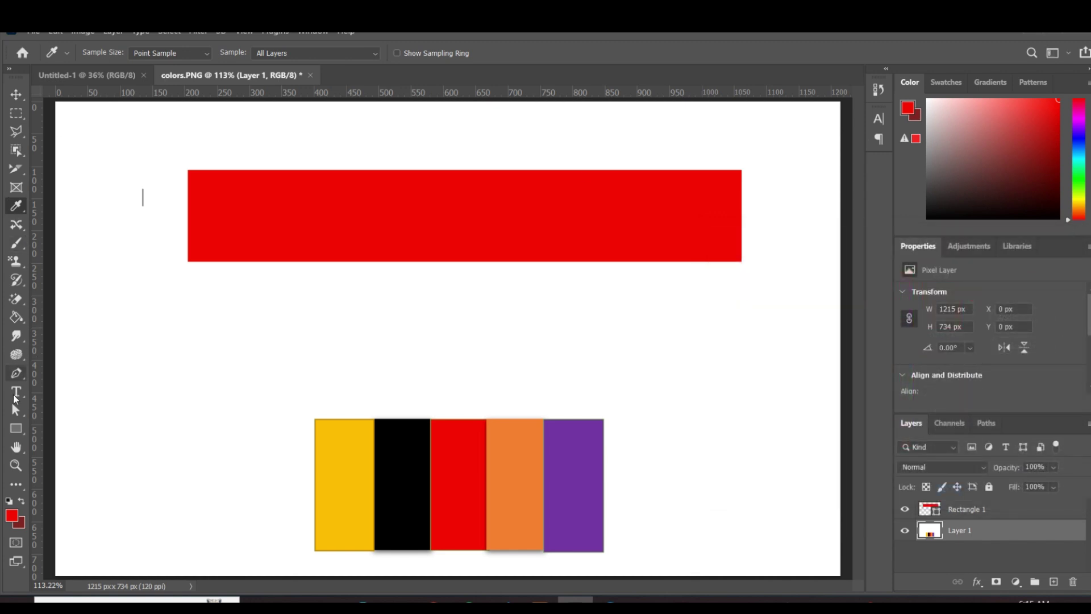
# Draw a rounded rectangle about 562 by 134 px with a 10 px corner radius between the red rectangle and the swatches
pyautogui.click(16, 429)
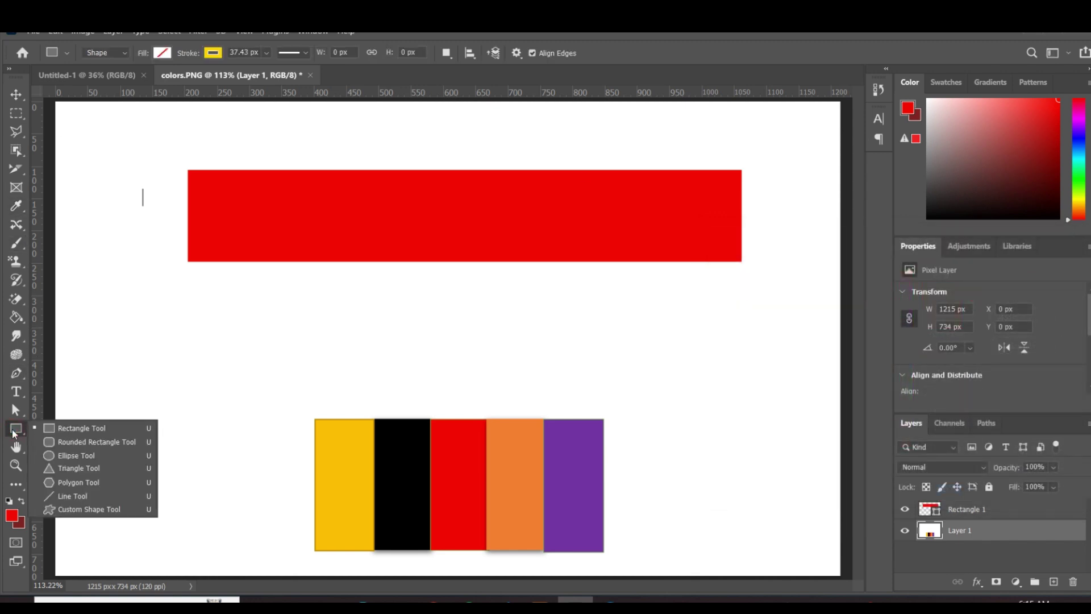
pyautogui.click(71, 442)
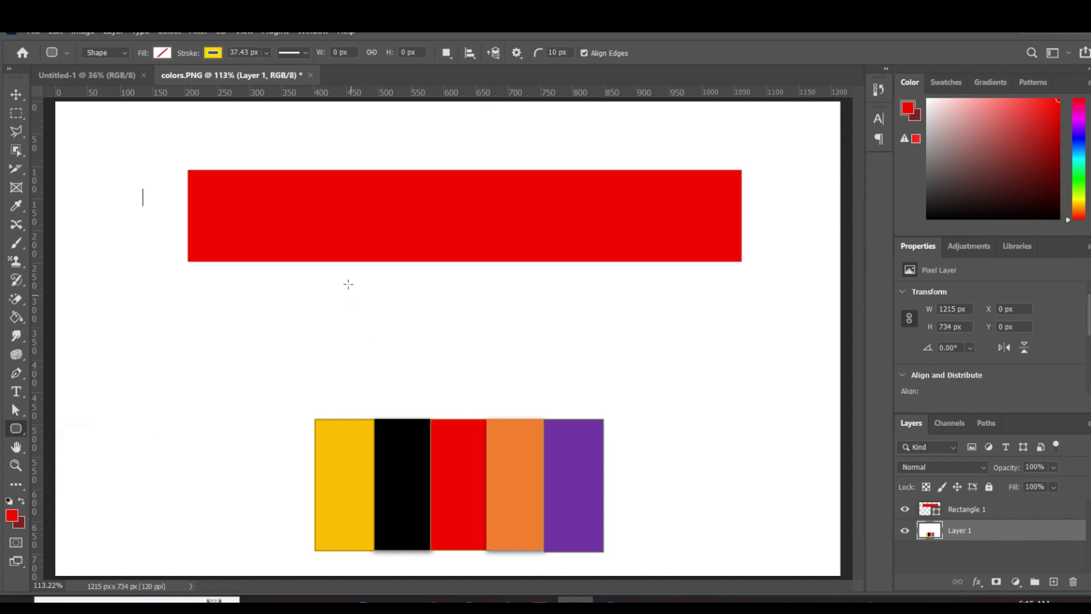
pyautogui.moveTo(347, 283)
pyautogui.mouseDown()
pyautogui.moveTo(398, 331)
pyautogui.moveTo(710, 358)
pyautogui.moveTo(712, 369)
pyautogui.mouseUp()
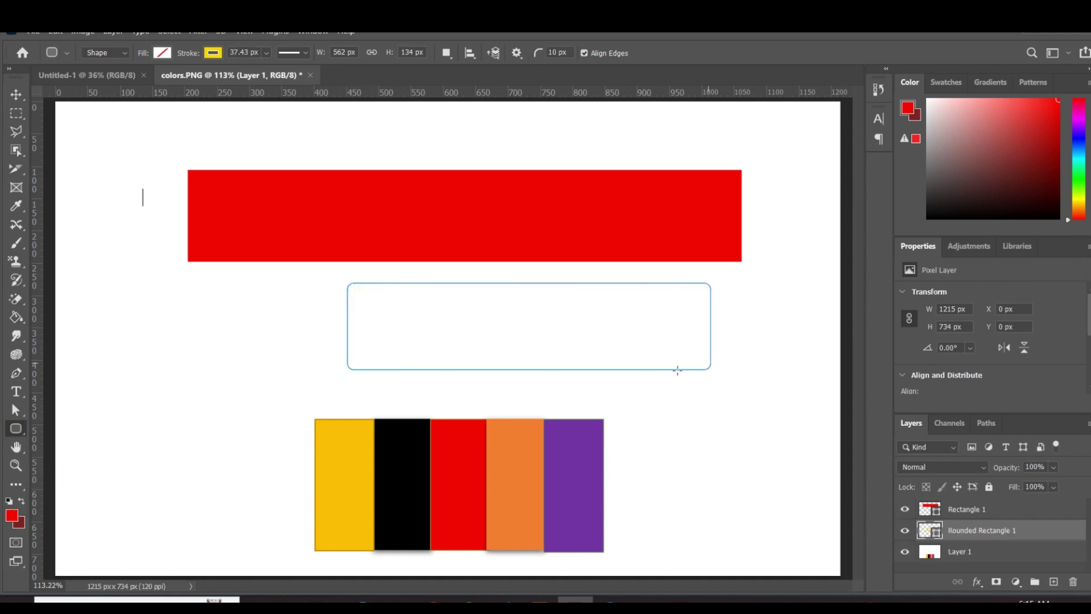
# Remove the rounded rectangle's stroke and fill it with the most recently used red
pyautogui.click(214, 53)
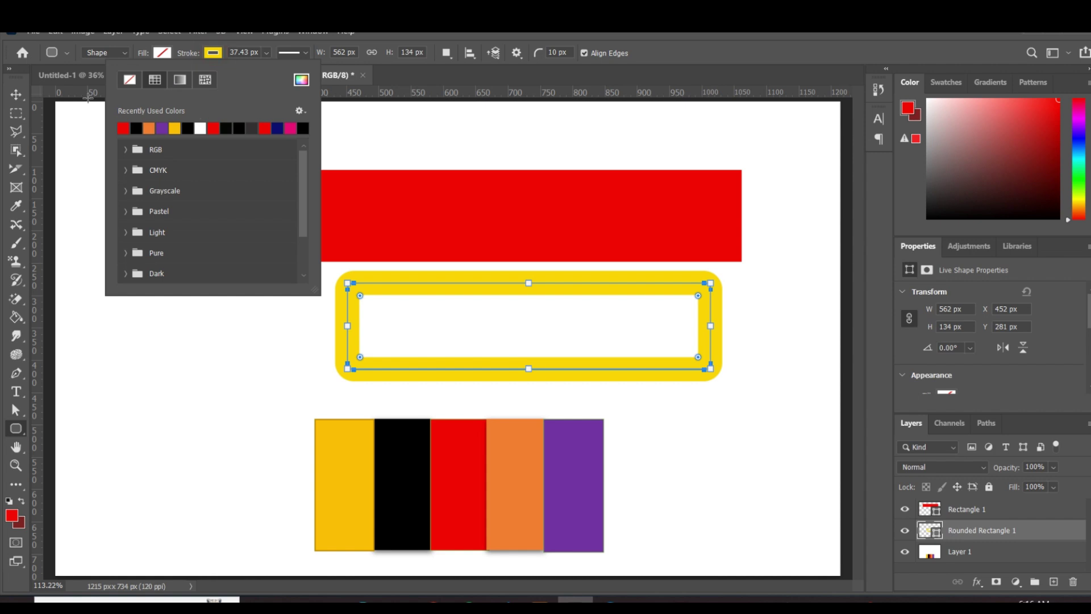
pyautogui.click(129, 81)
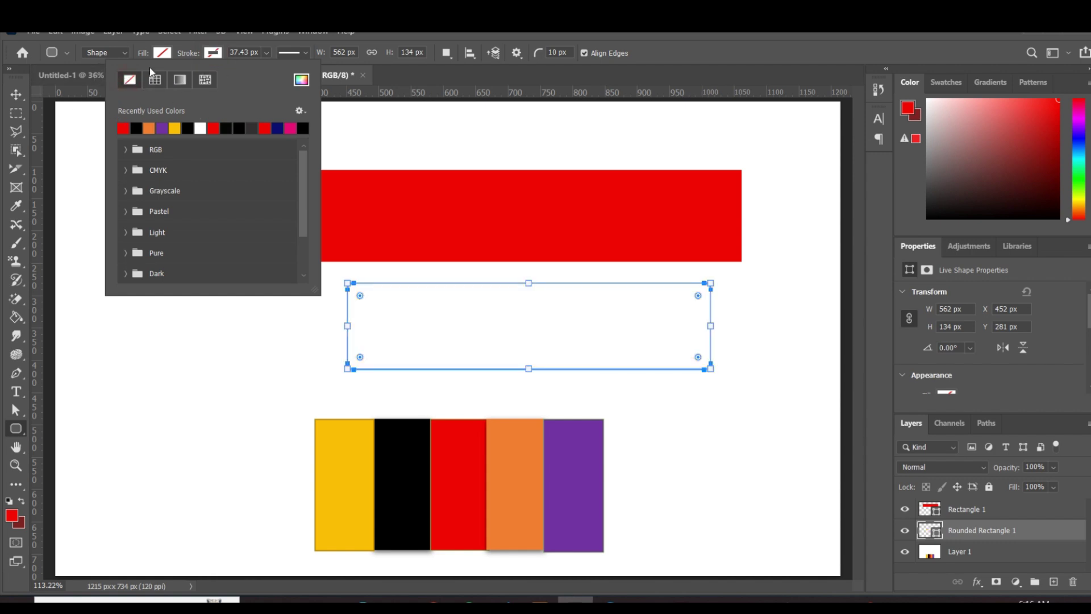
pyautogui.click(160, 53)
pyautogui.click(161, 53)
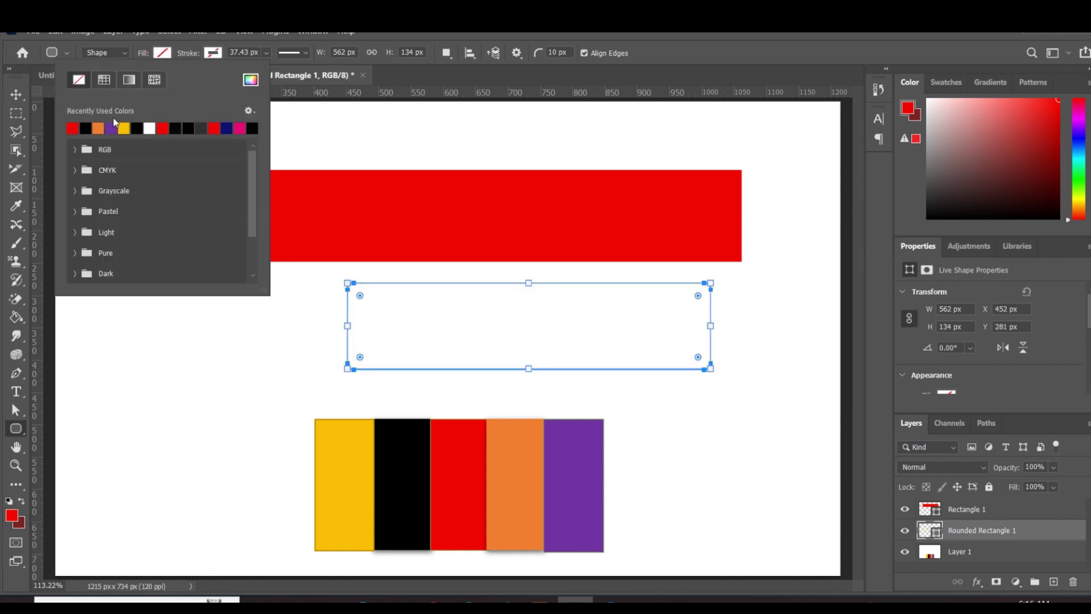
pyautogui.click(73, 127)
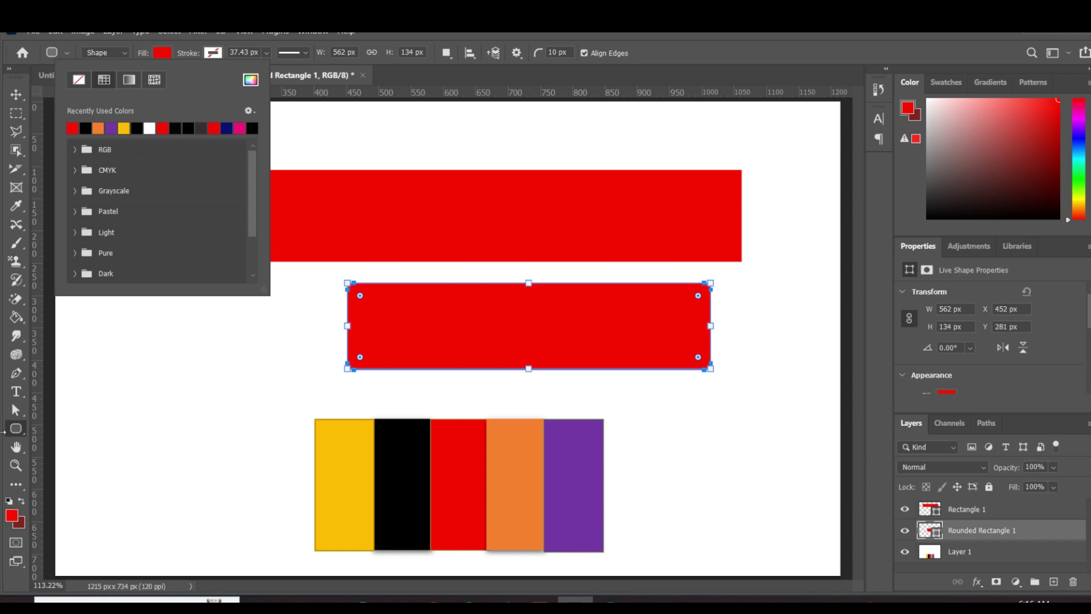
# Copy the foreground color's hex code, paste it back as ff0000 in the Color Picker, and recheck the code
pyautogui.click(12, 515)
pyautogui.click(11, 515)
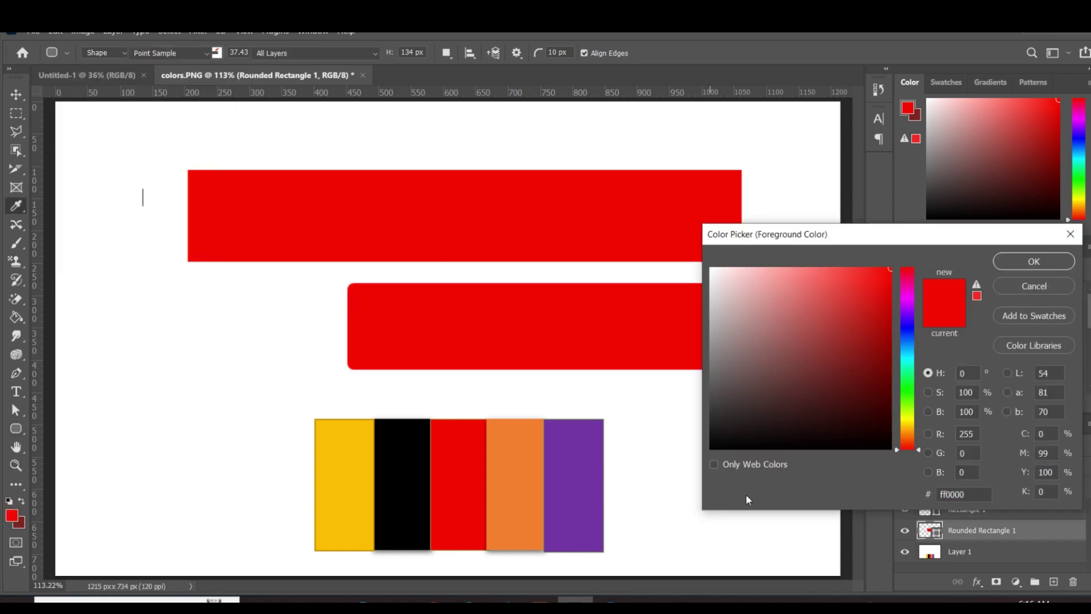
pyautogui.doubleClick(975, 494)
pyautogui.hotkey('ctrl', 'c')
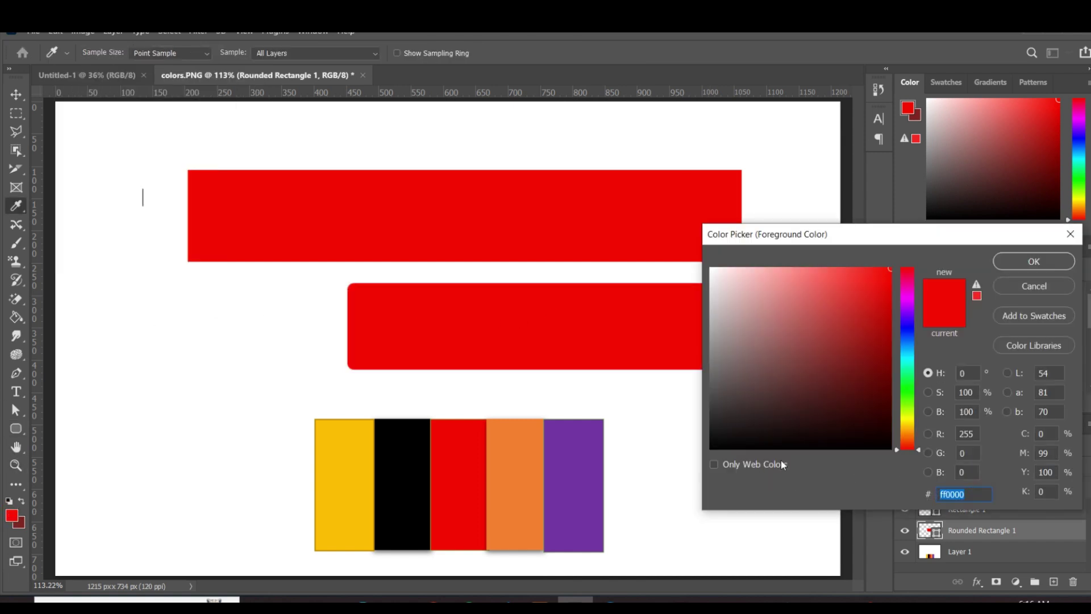
pyautogui.press('BackSpace')
pyautogui.hotkey('ctrl', 'v')
pyautogui.click(1011, 261)
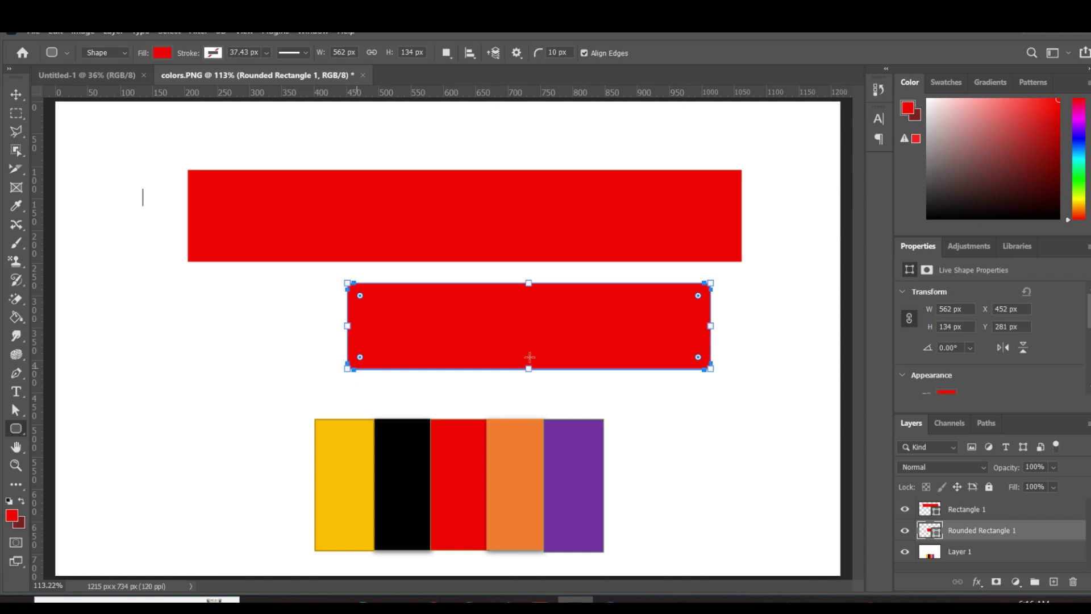
pyautogui.click(10, 517)
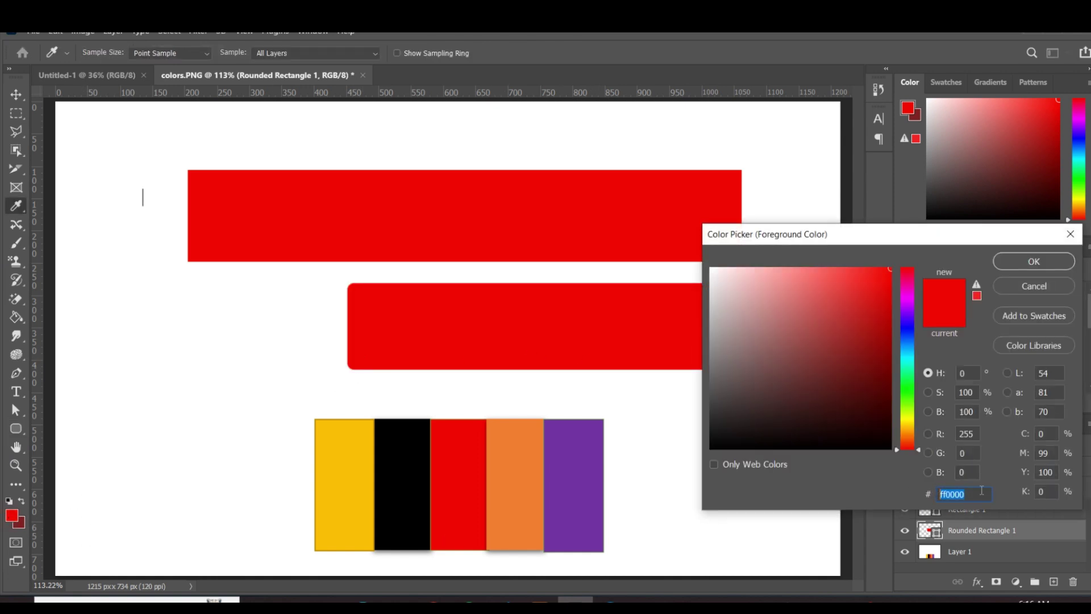
pyautogui.click(1036, 261)
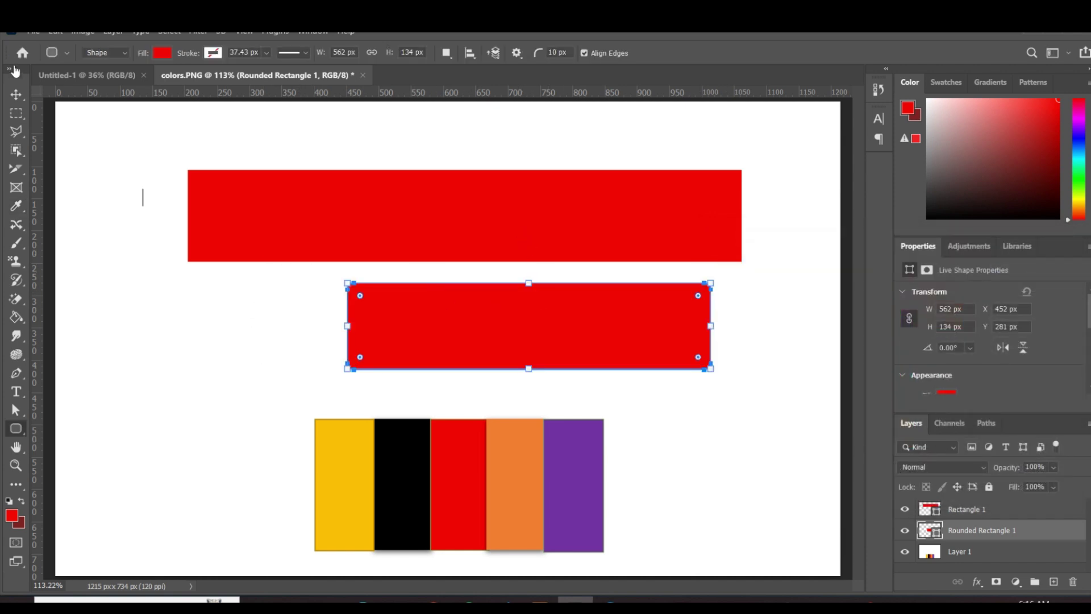
# Move the red rounded rectangle up and left until it sits just below the wide rectangle, and select the background layer
pyautogui.click(16, 95)
pyautogui.click(743, 358)
pyautogui.moveTo(586, 337); pyautogui.dragTo(560, 334)
pyautogui.click(753, 420)
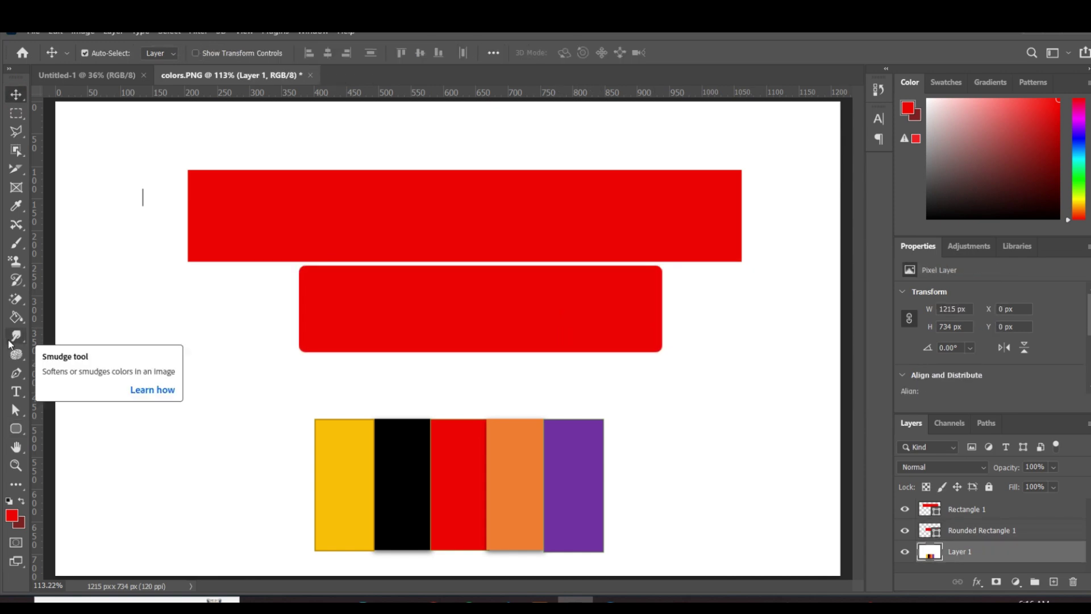
# Sample the black swatch as the foreground color and display the variants of the Eyedropper Tool
pyautogui.press('i')
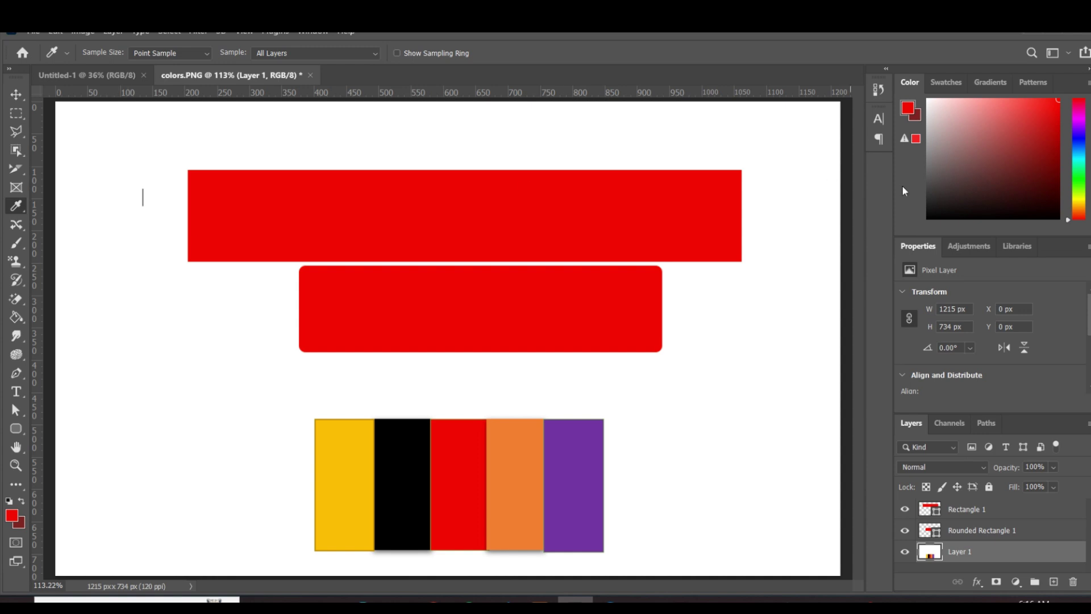
pyautogui.click(813, 118)
pyautogui.click(420, 470)
pyautogui.rightClick(16, 208)
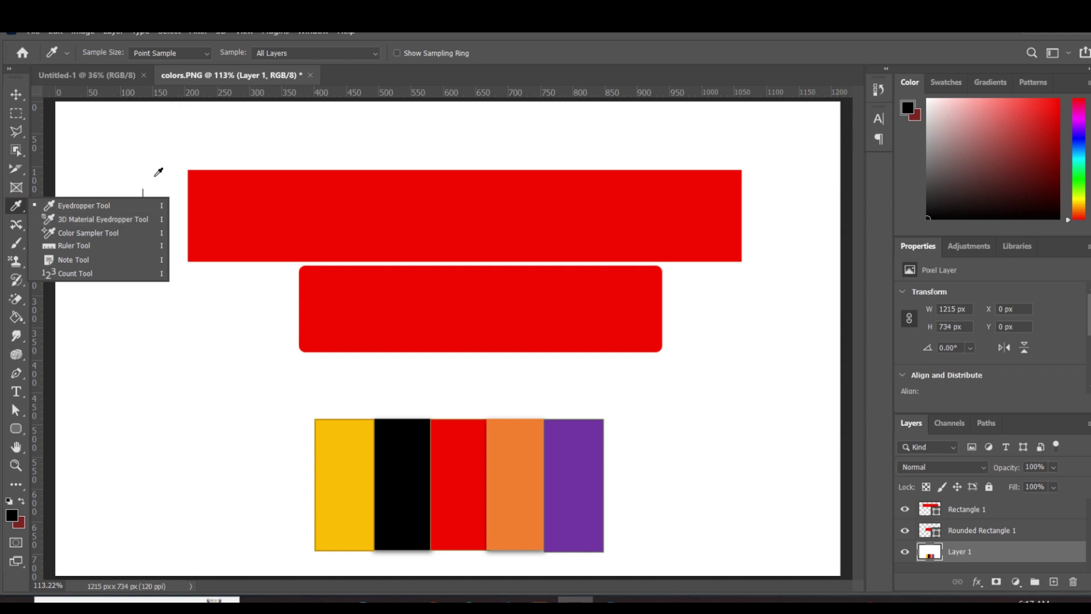
# Create a 3D mesh from Layer 1 using the Cube preset and switch to the 3D workspace
pyautogui.click(222, 33)
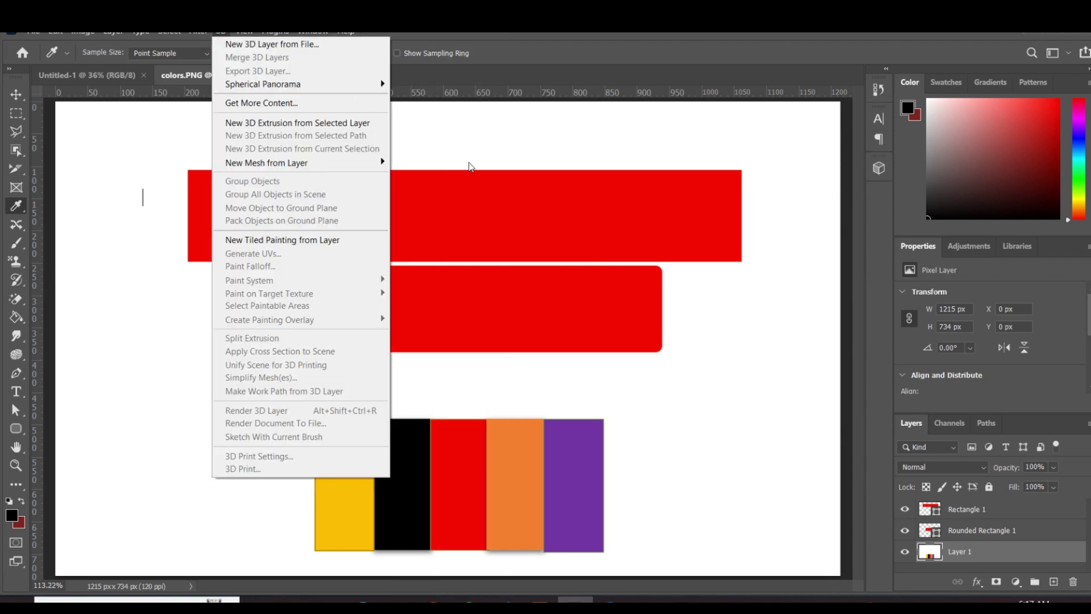
pyautogui.click(221, 33)
pyautogui.click(225, 33)
pyautogui.moveTo(360, 164)
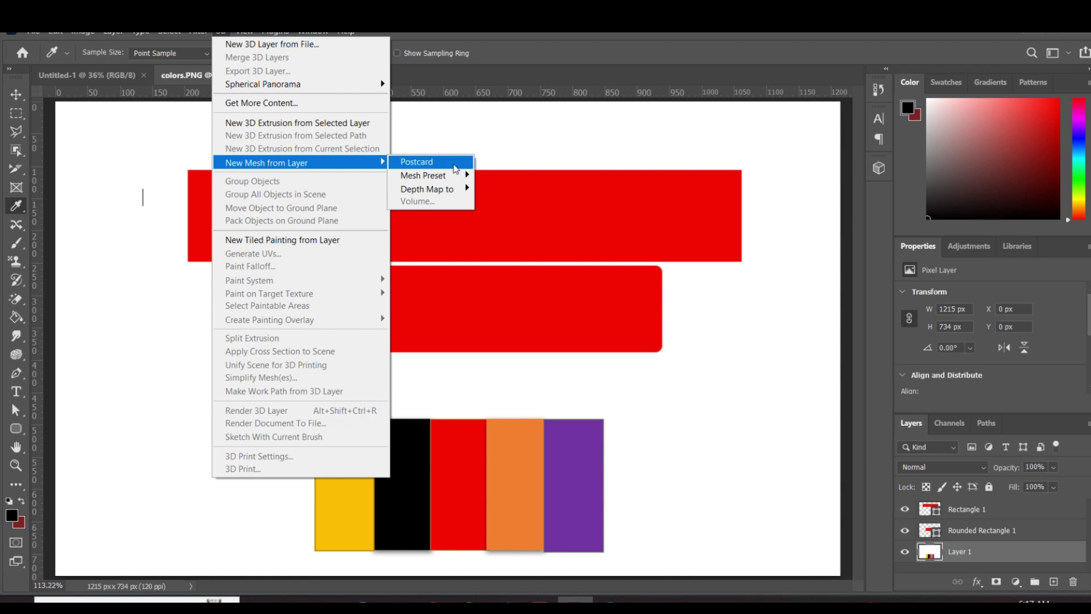
pyautogui.moveTo(460, 175)
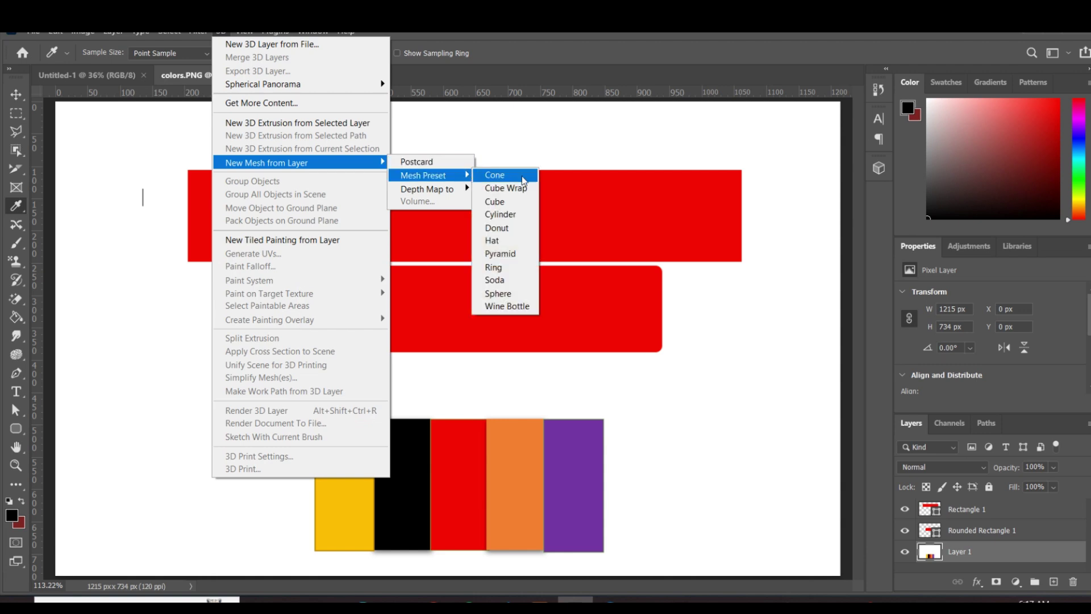
pyautogui.click(495, 202)
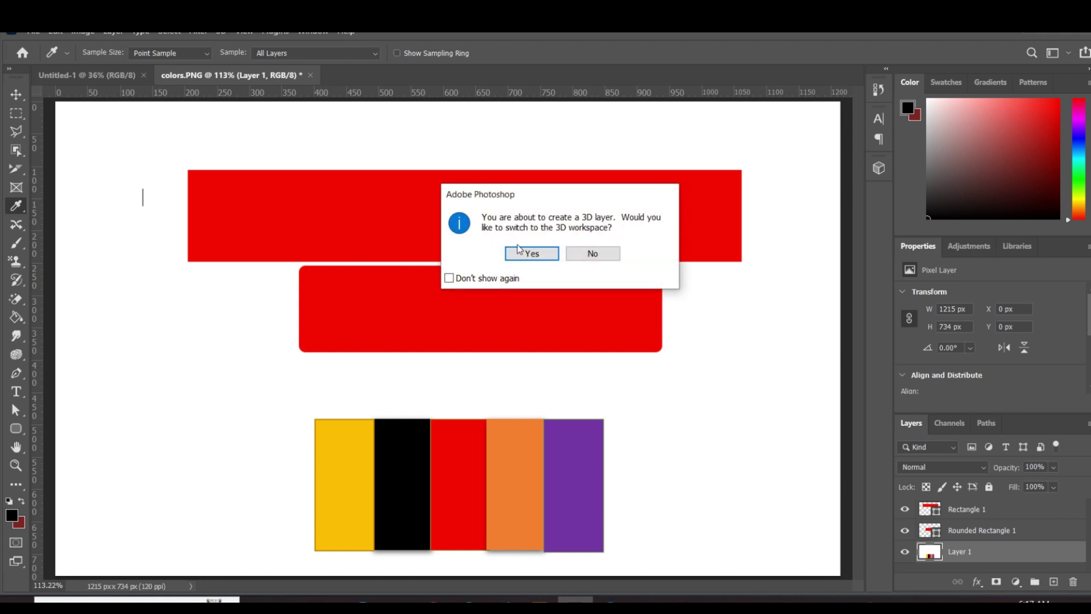
pyautogui.click(518, 250)
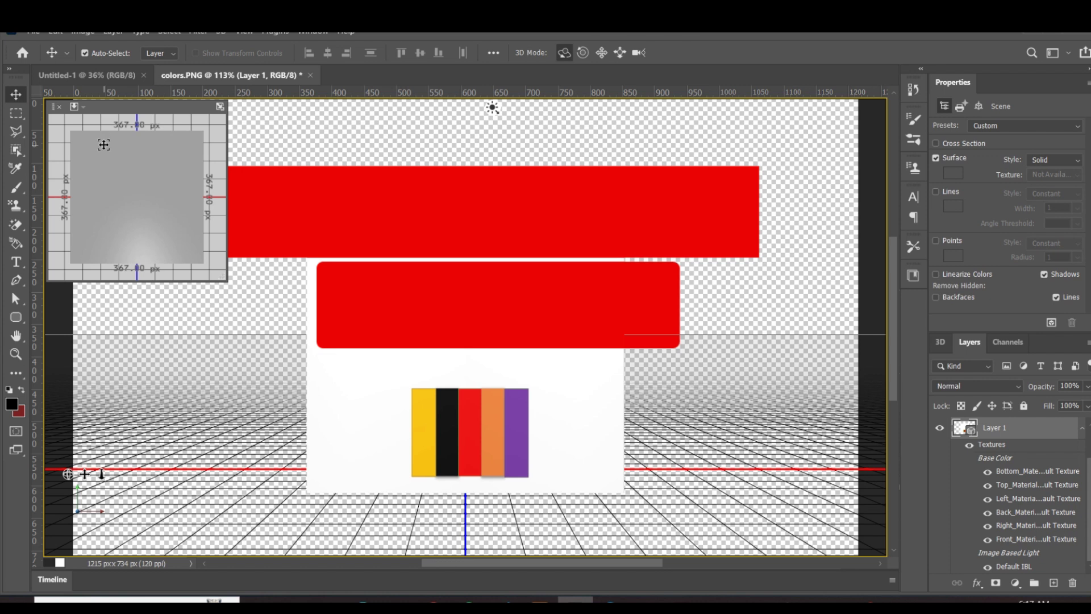
# Orbit the 3D scene to show two sides of the cube and activate the 3D Material Eyedropper Tool
pyautogui.moveTo(145, 152); pyautogui.dragTo(180, 159)
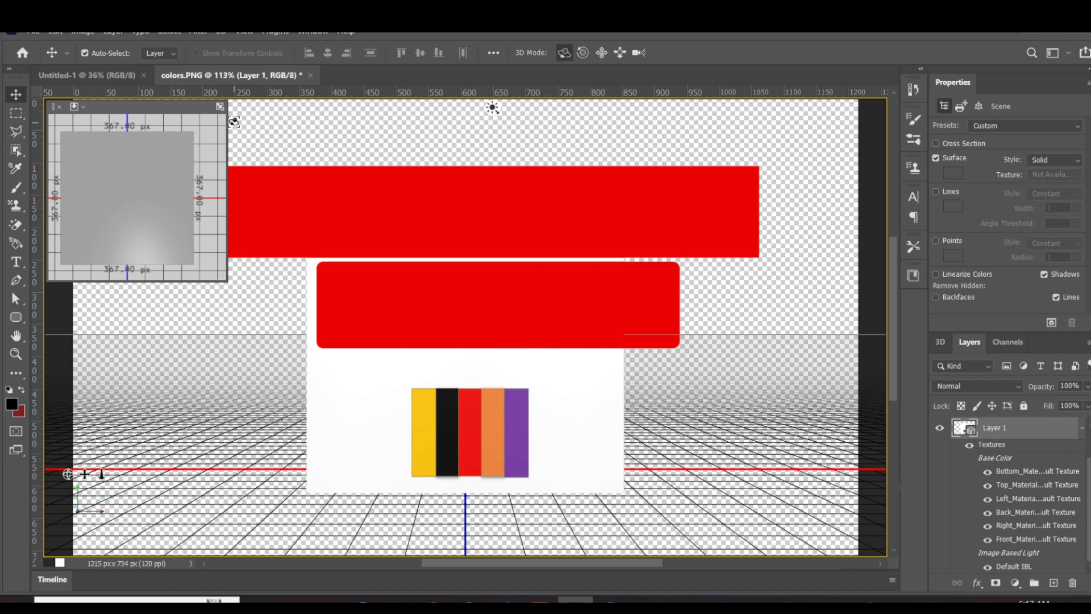
pyautogui.moveTo(234, 122); pyautogui.dragTo(617, 370)
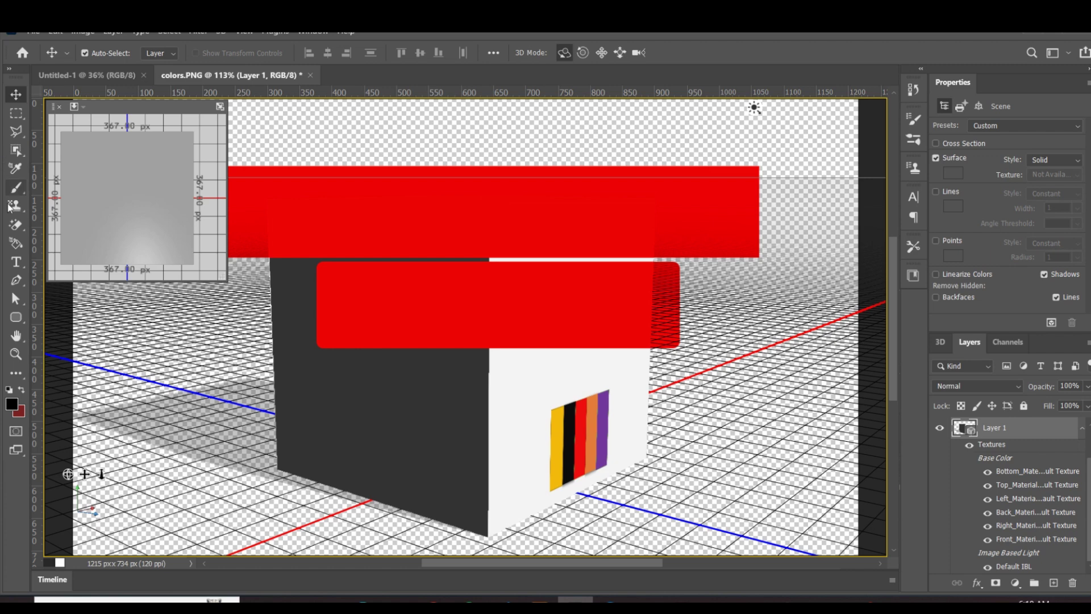
pyautogui.click(15, 168)
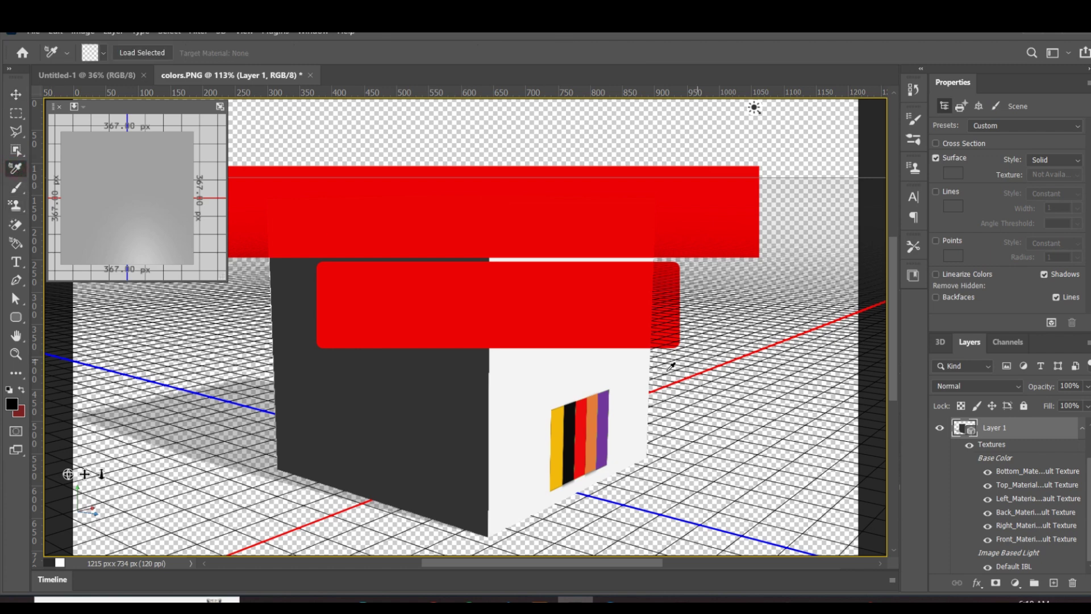
# Sample the cube's front swatch material with the 3D Material Eyedropper and apply it to the dark side face using the 3D Material Drop tool
pyautogui.click(570, 403)
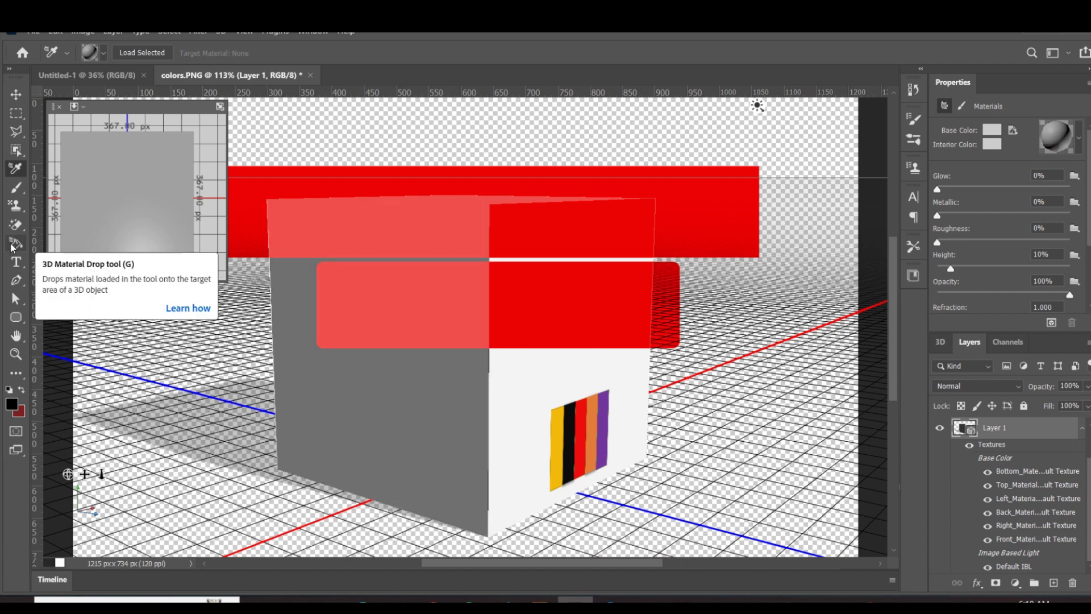
pyautogui.click(12, 246)
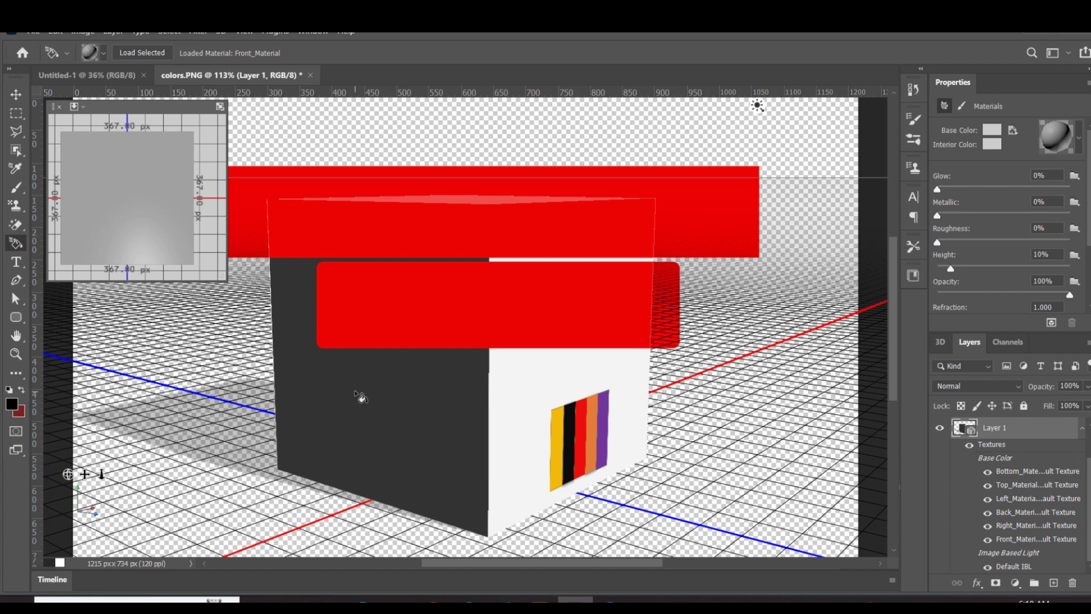
pyautogui.click(356, 394)
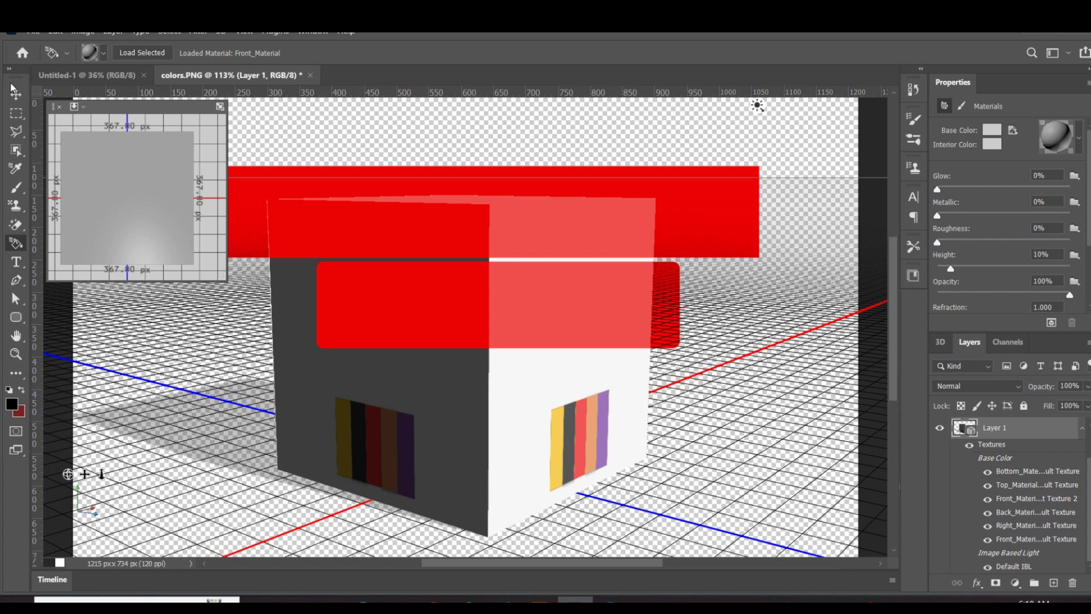
# Switch back to the Essentials (Default) workspace and close colors.PNG without saving changes
pyautogui.press('m')
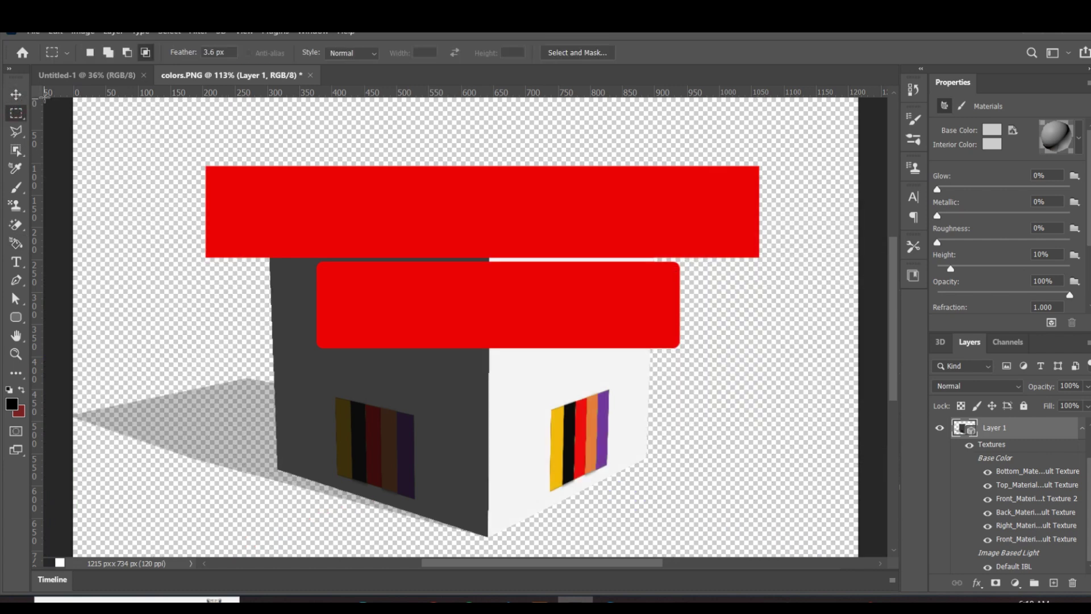
pyautogui.click(312, 31)
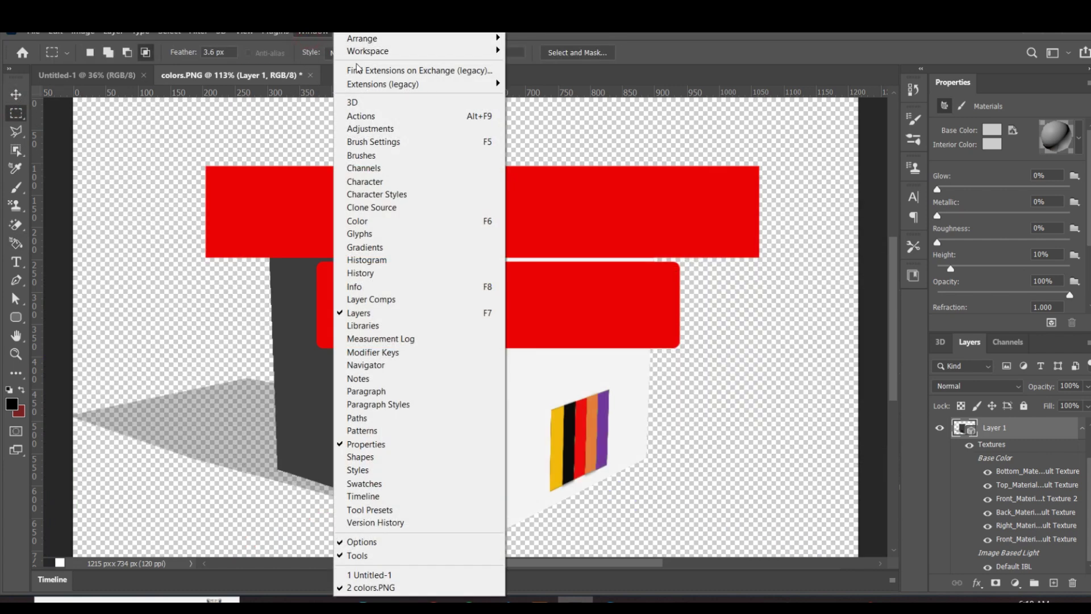
pyautogui.moveTo(495, 50)
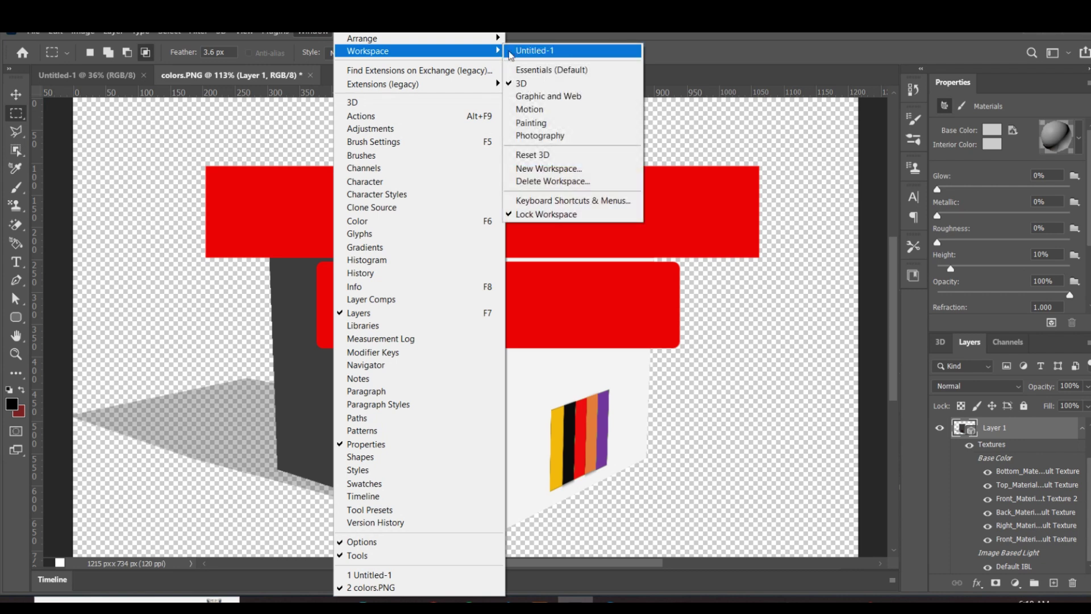
pyautogui.click(547, 70)
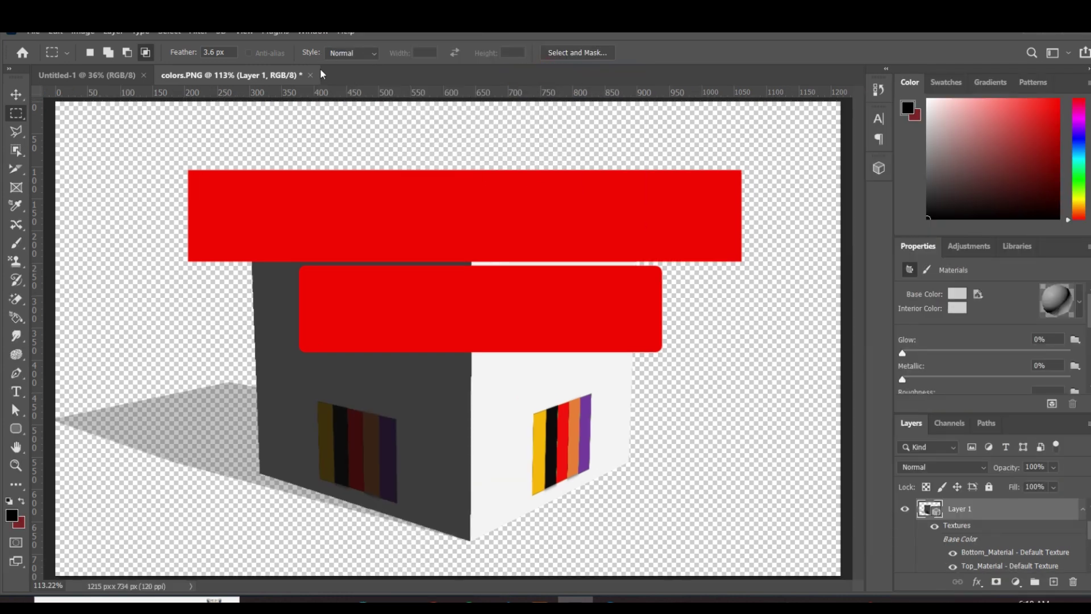
pyautogui.click(313, 76)
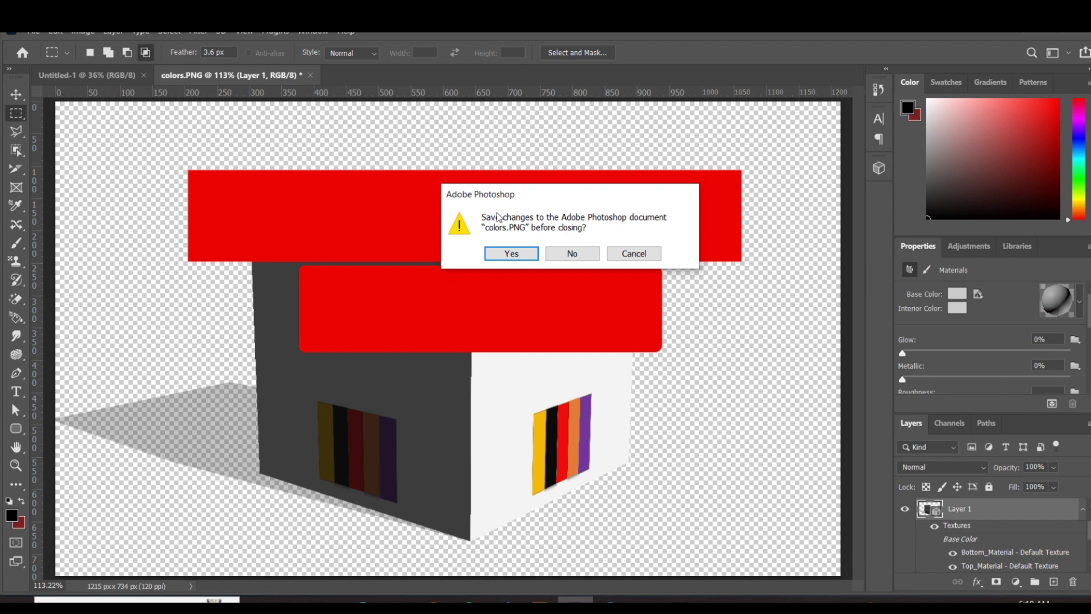
pyautogui.click(566, 253)
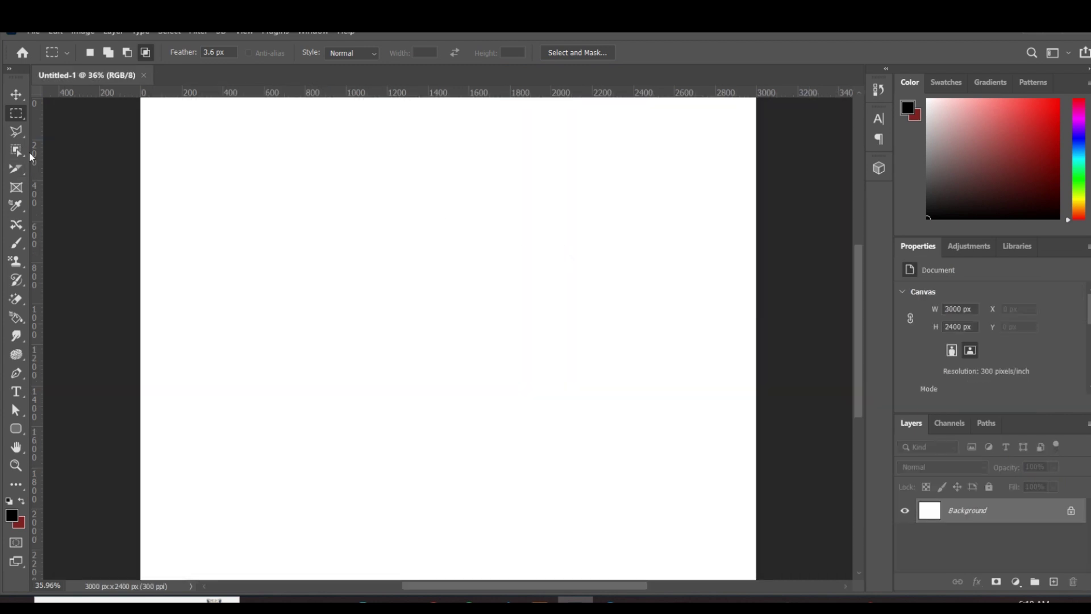
# Activate the Color Sampler Tool and reopen the colors image from the Pictures folder
pyautogui.click(16, 205)
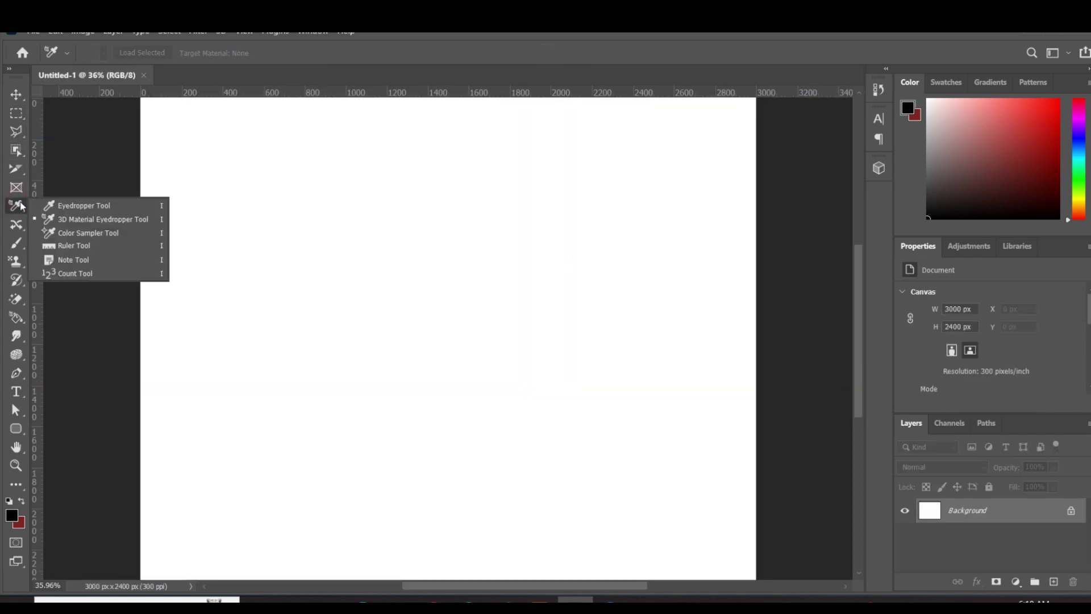
pyautogui.click(73, 231)
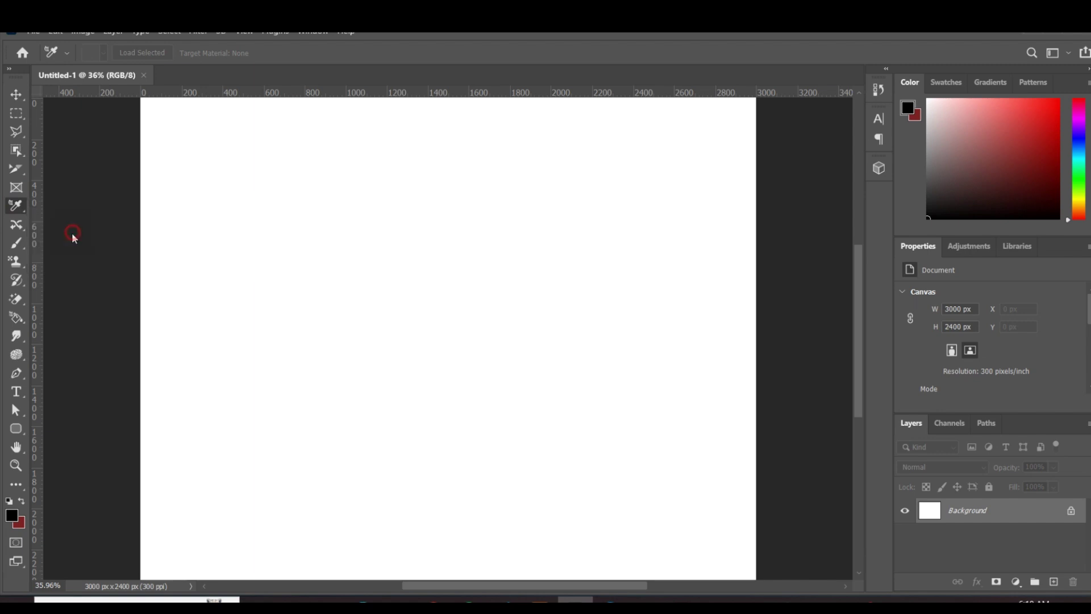
pyautogui.click(22, 53)
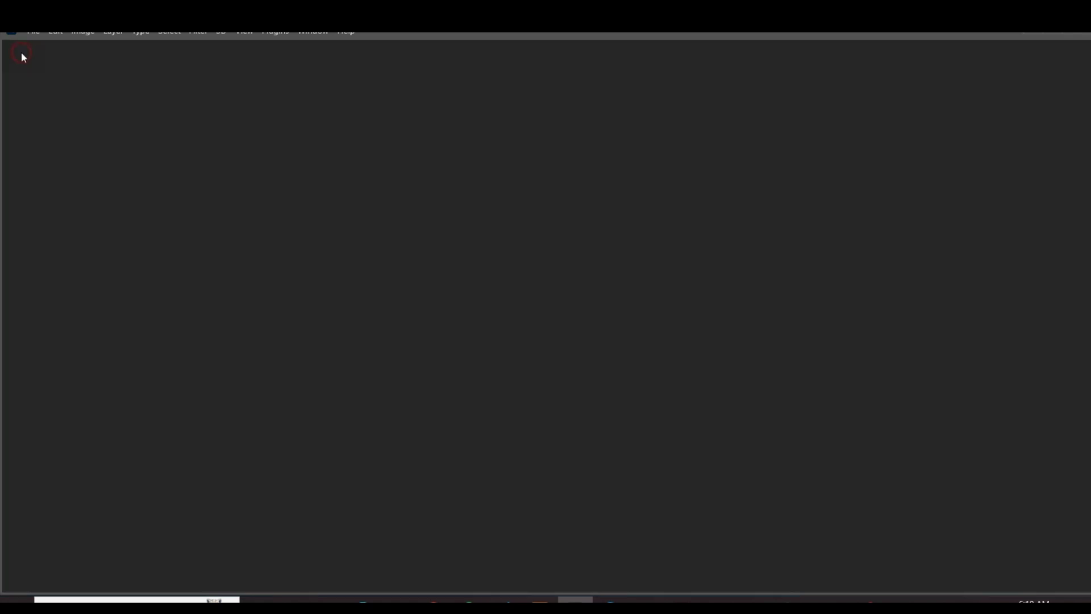
pyautogui.click(42, 210)
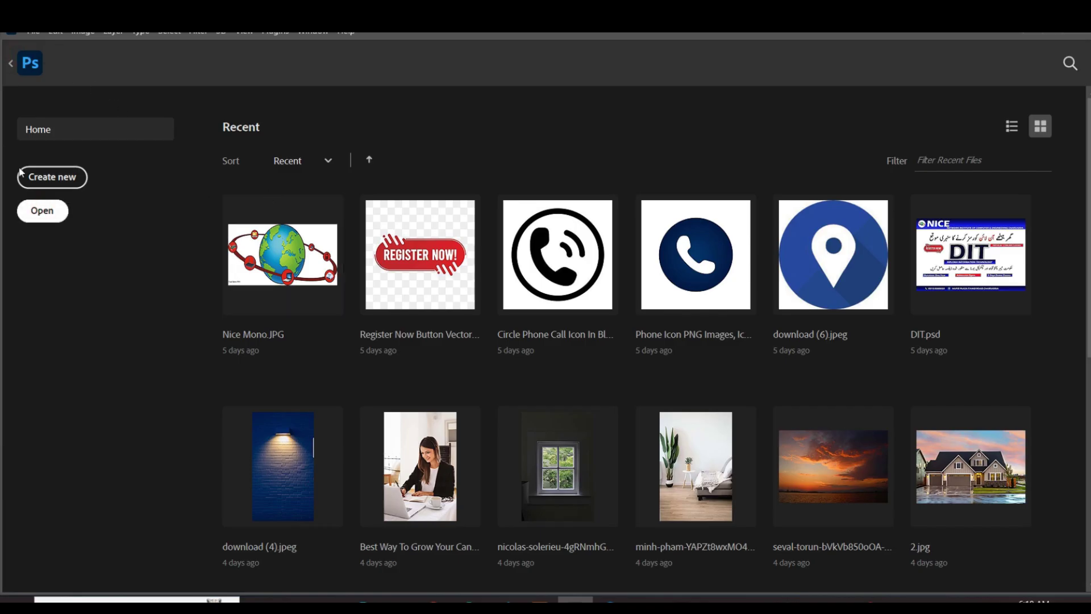
pyautogui.click(250, 148)
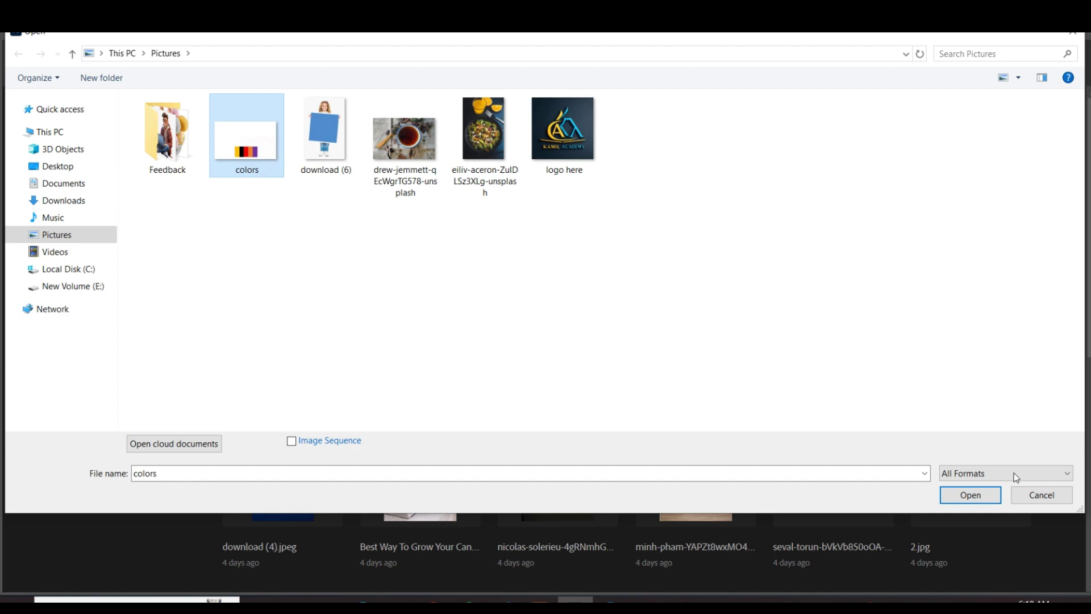
pyautogui.click(970, 494)
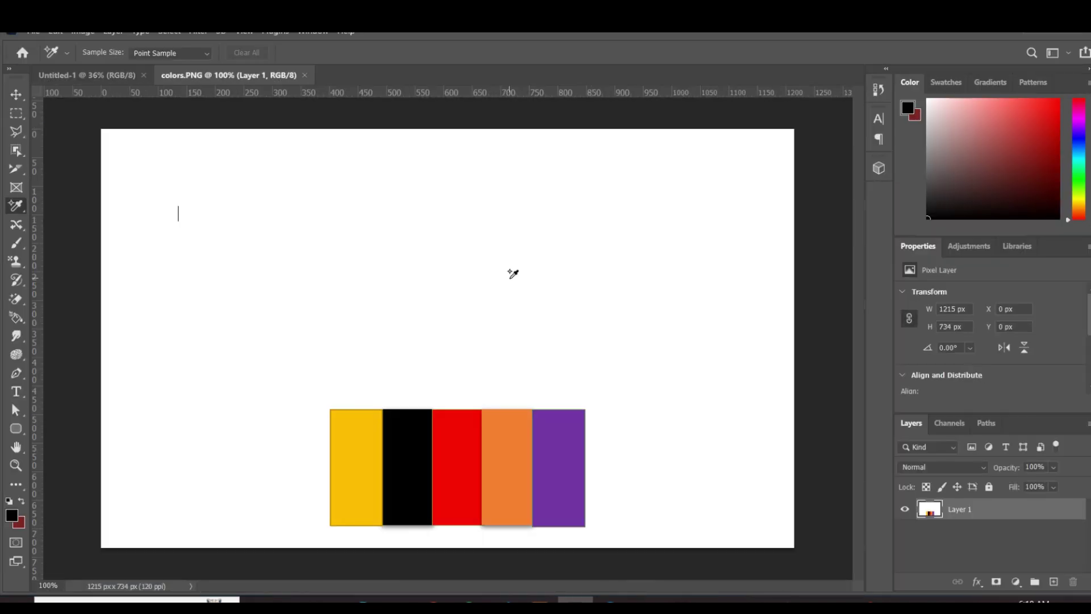
pyautogui.scroll(1, 513, 274)
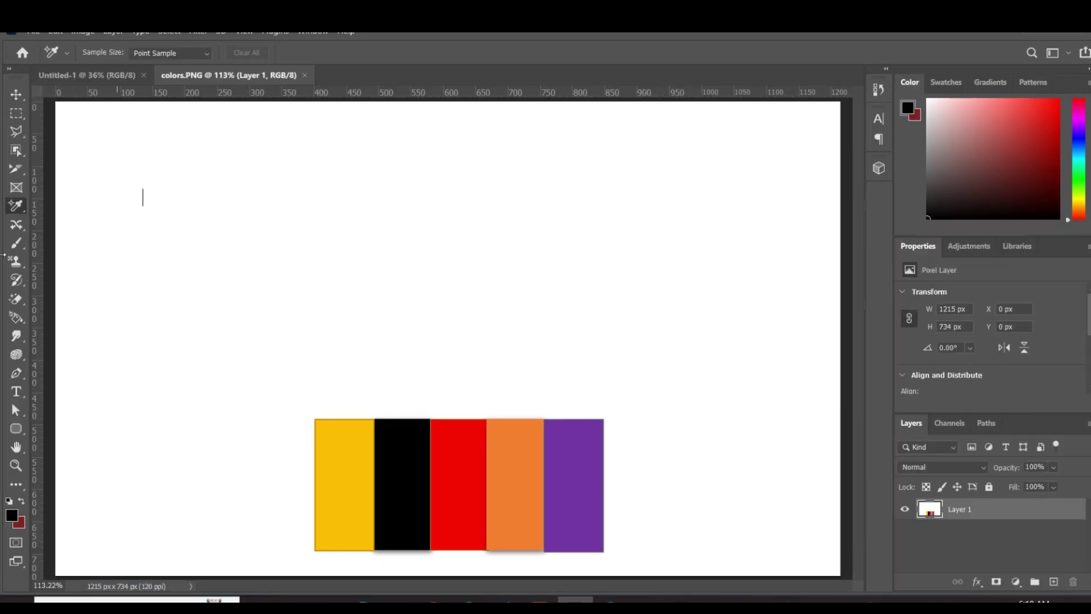
# Place a color sampler point on the purple swatch with the Color Sampler Tool
pyautogui.rightClick(14, 218)
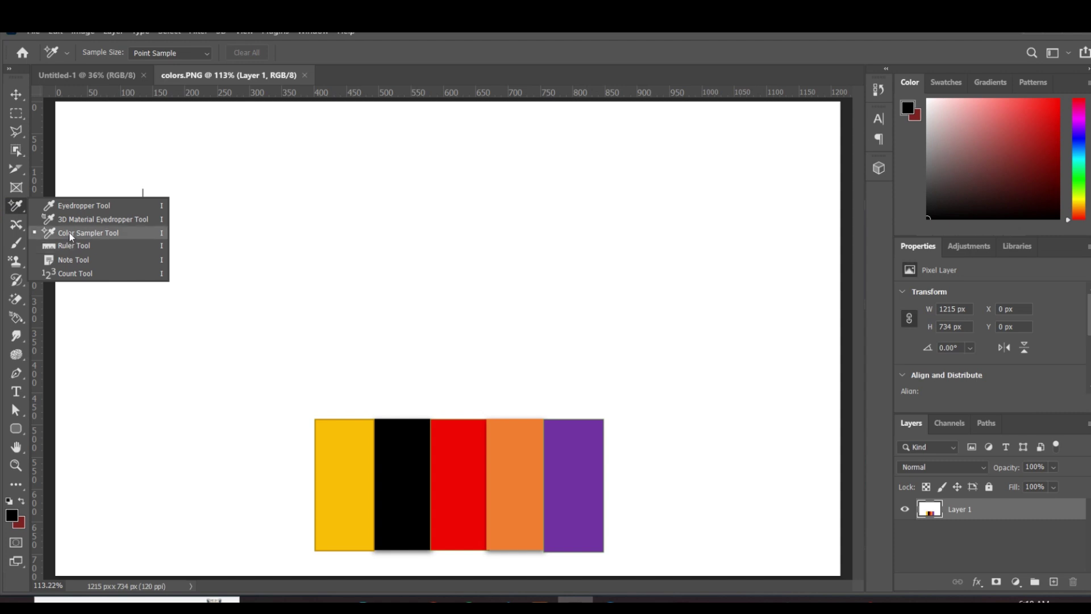
pyautogui.click(100, 234)
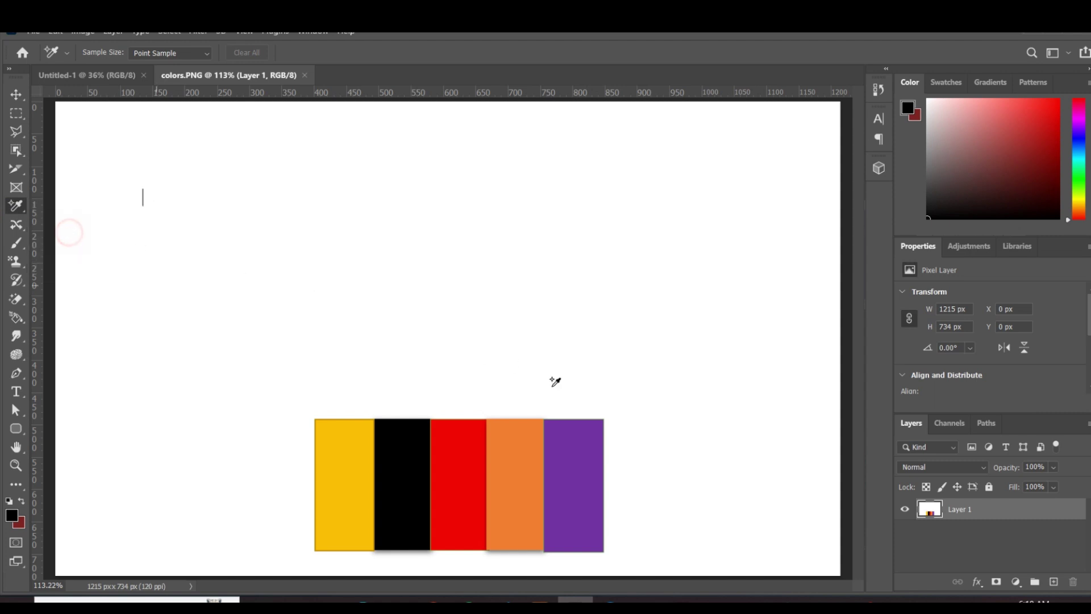
pyautogui.click(571, 454)
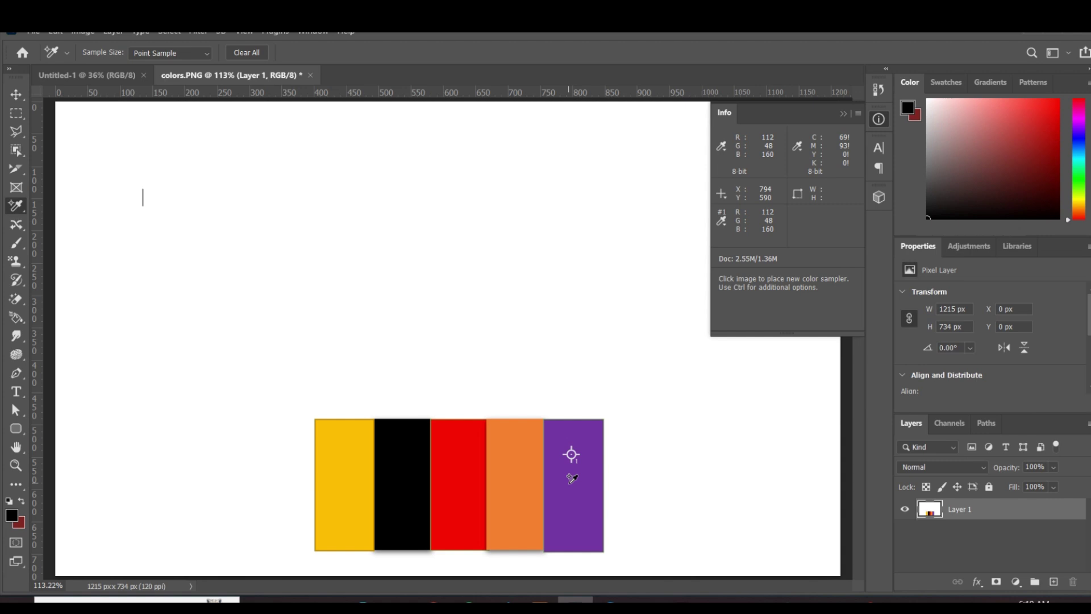
# Draw a nearly vertical measuring line about 522 px long with the Ruler Tool in the blank area beside the yellow swatch
pyautogui.rightClick(17, 214)
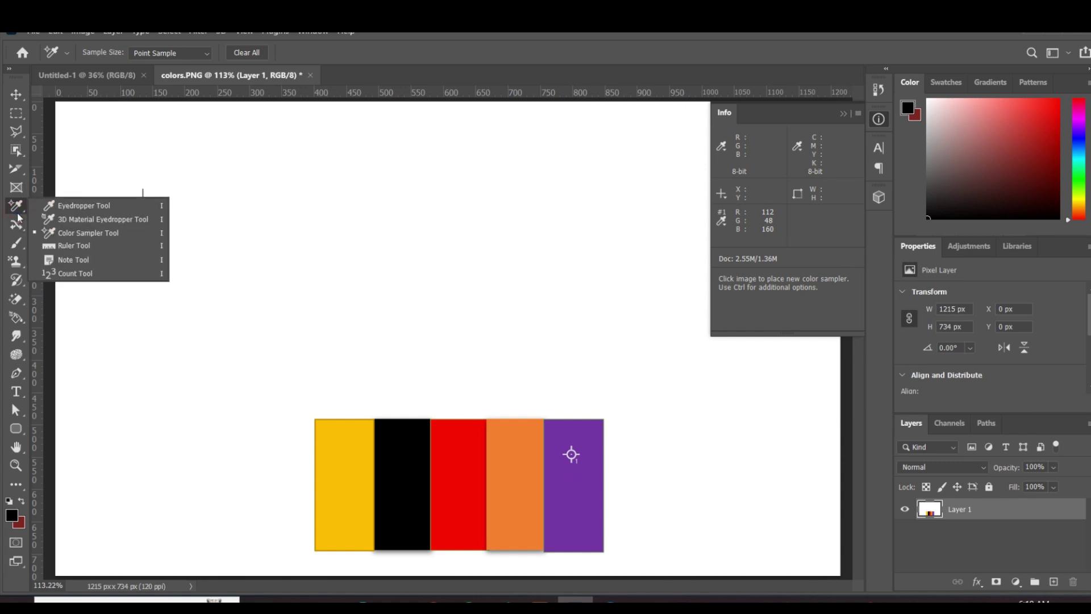
pyautogui.click(76, 246)
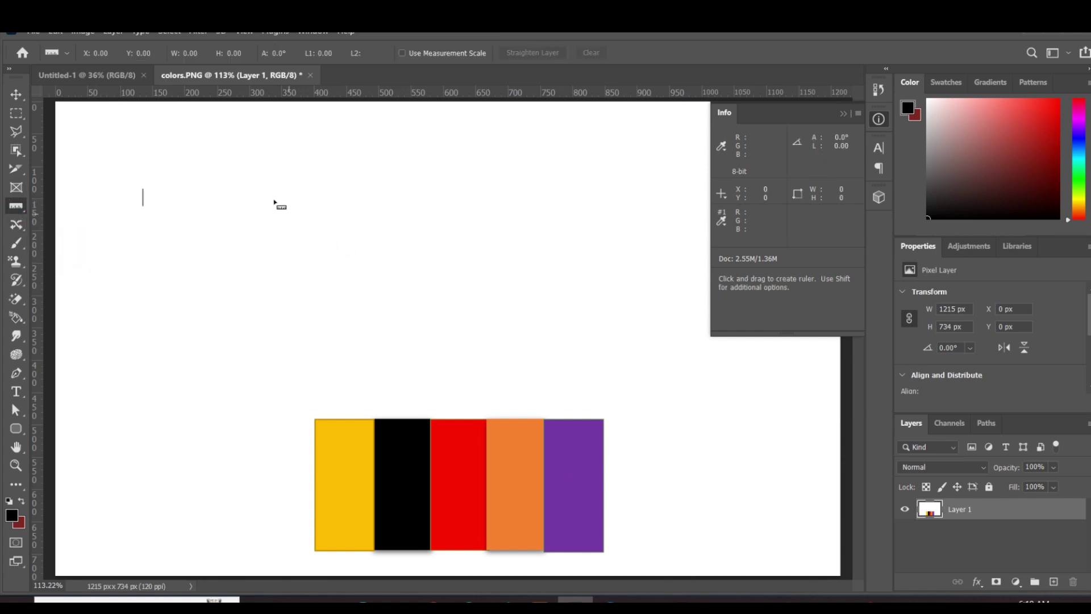
pyautogui.moveTo(277, 185); pyautogui.dragTo(268, 525)
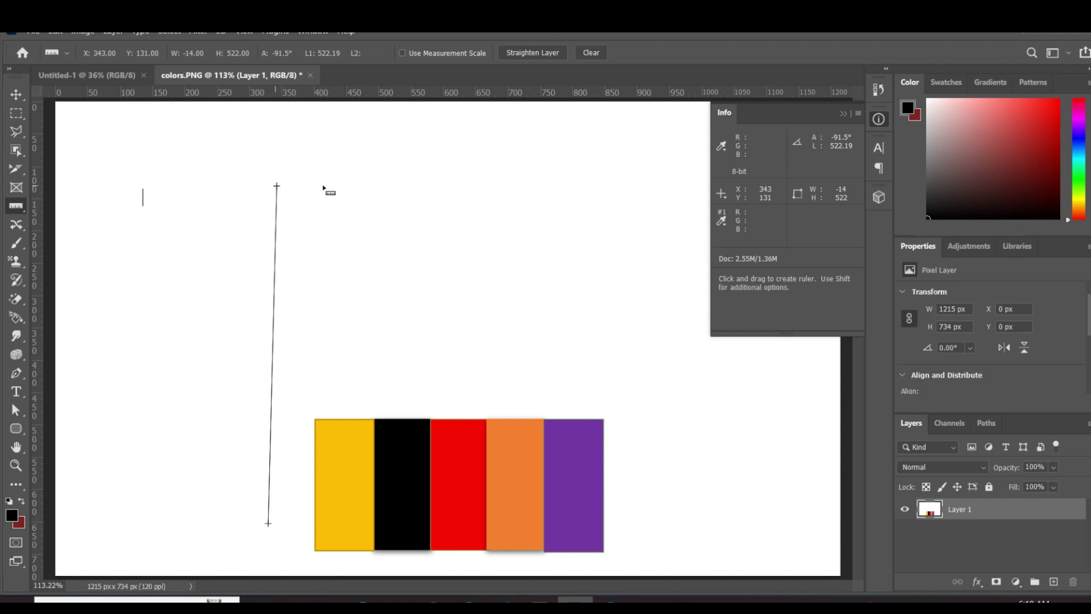
# Open the recent image of the cartoon man sitting with a laptop and measure the laptop screen's upper edge with the Ruler Tool
pyautogui.click(23, 53)
pyautogui.scroll(-3, 733, 295)
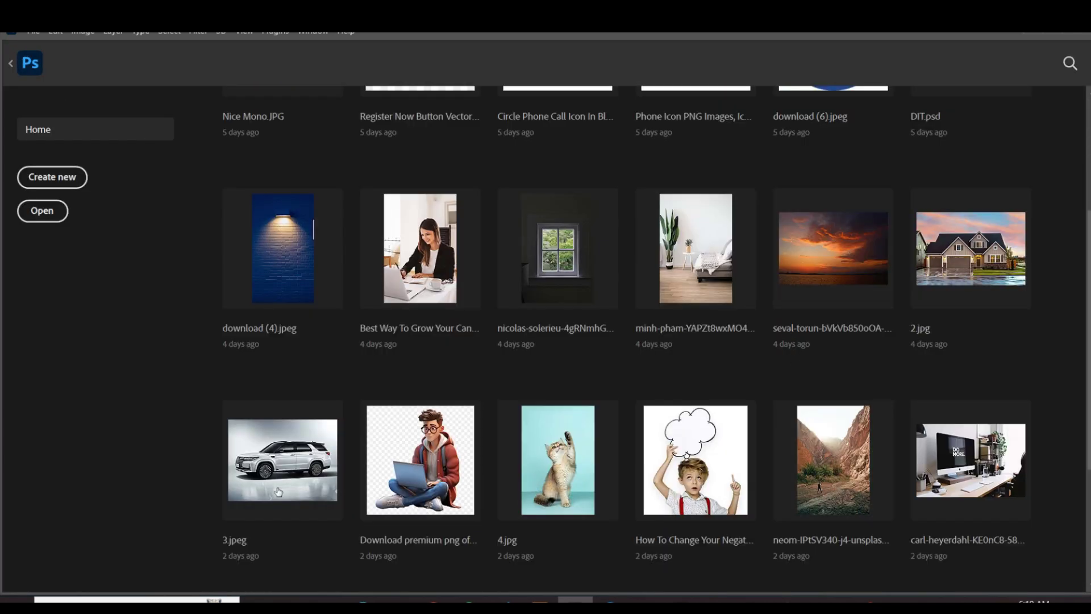
pyautogui.click(412, 485)
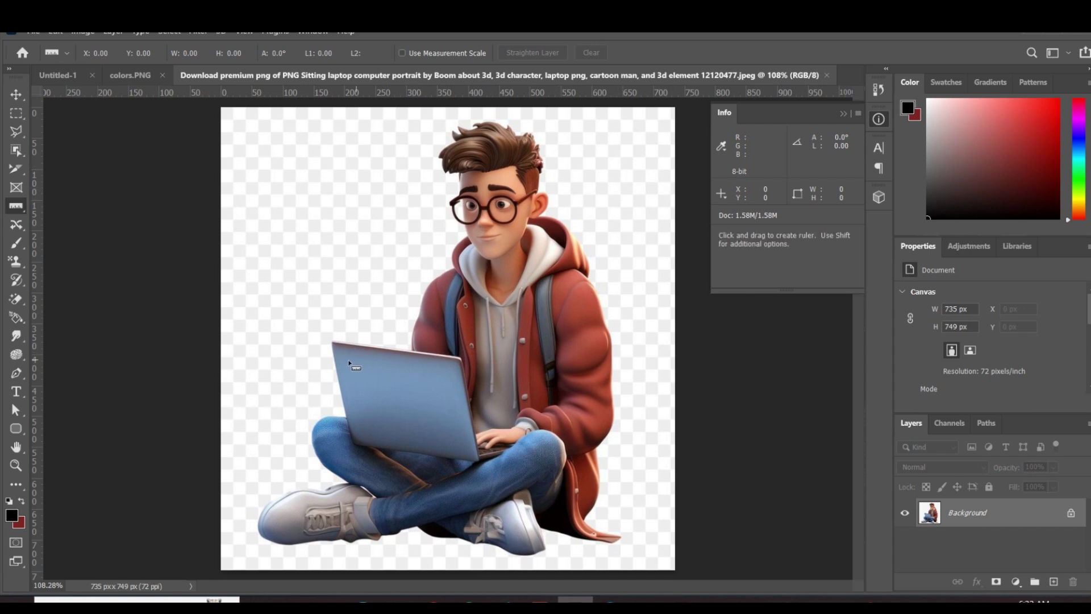
pyautogui.moveTo(332, 343); pyautogui.dragTo(461, 360)
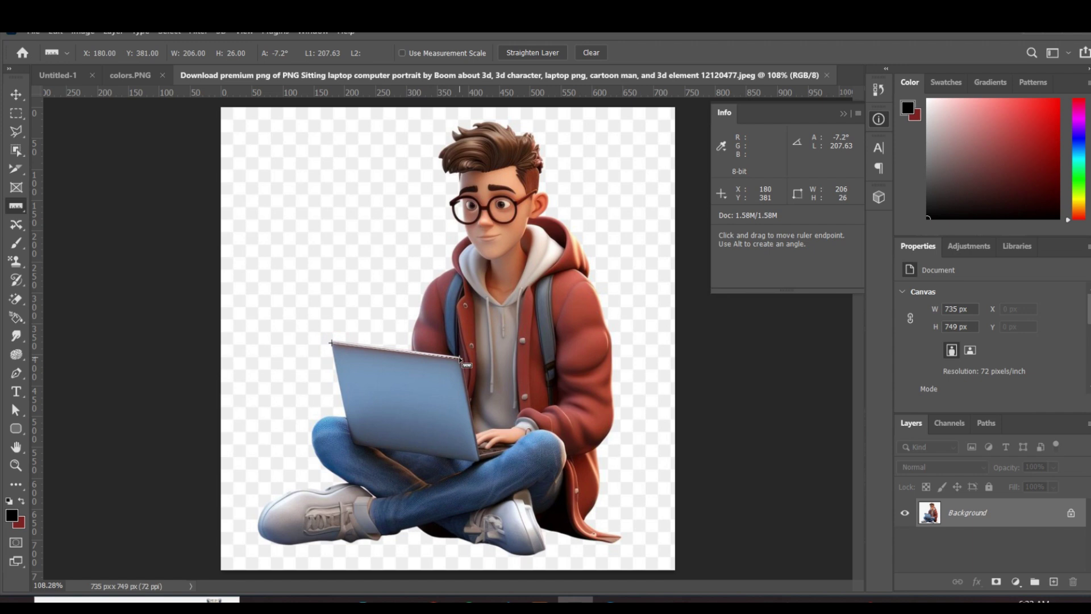
# Use the Note Tool to add a note reading "first attempt" in the blank area left of the character's head
pyautogui.rightClick(14, 210)
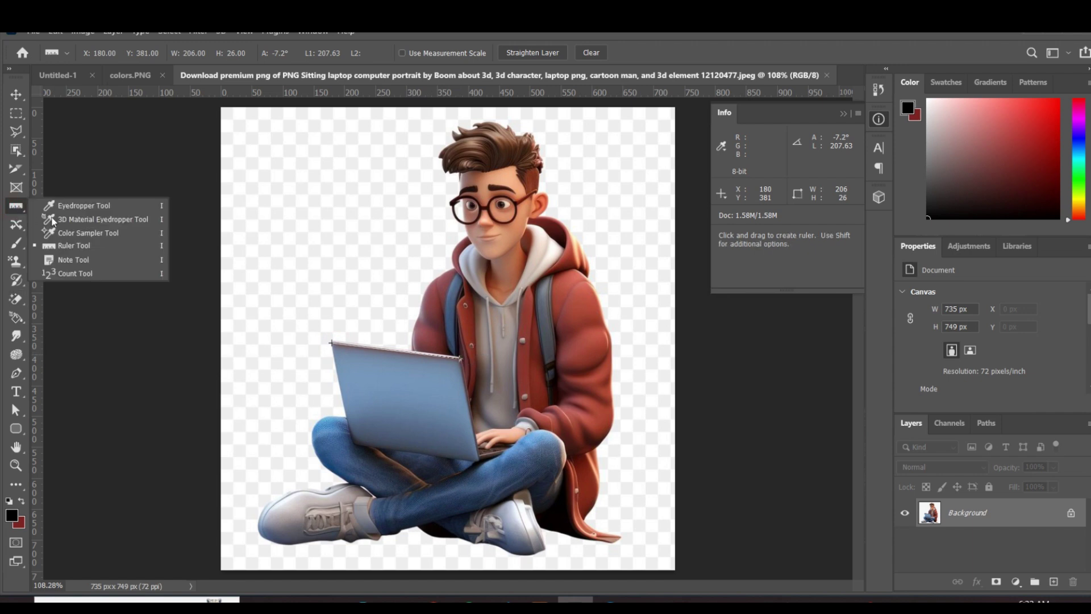
pyautogui.click(94, 259)
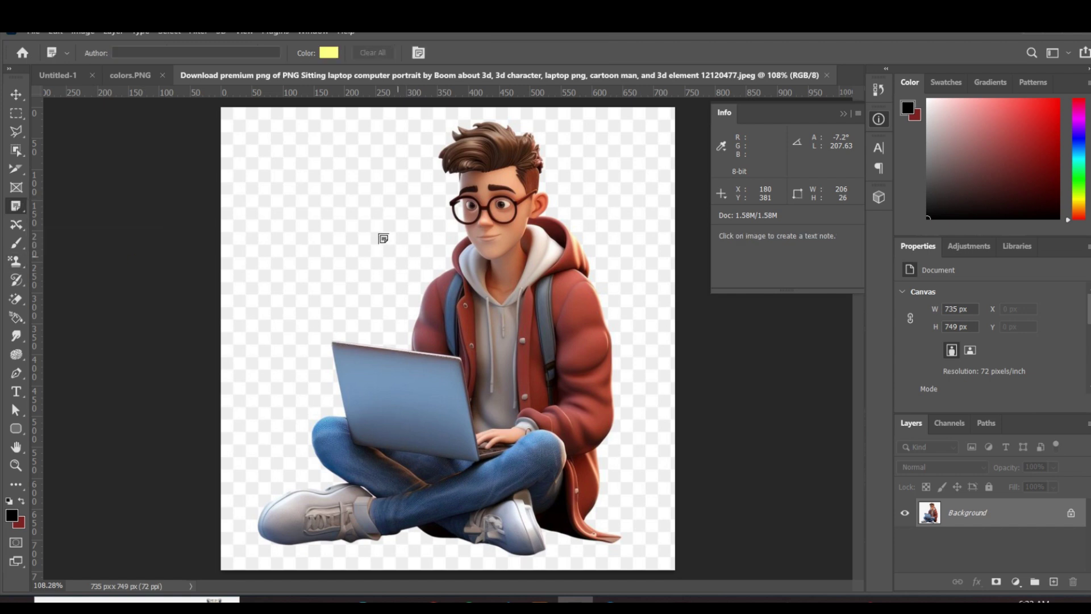
pyautogui.click(312, 152)
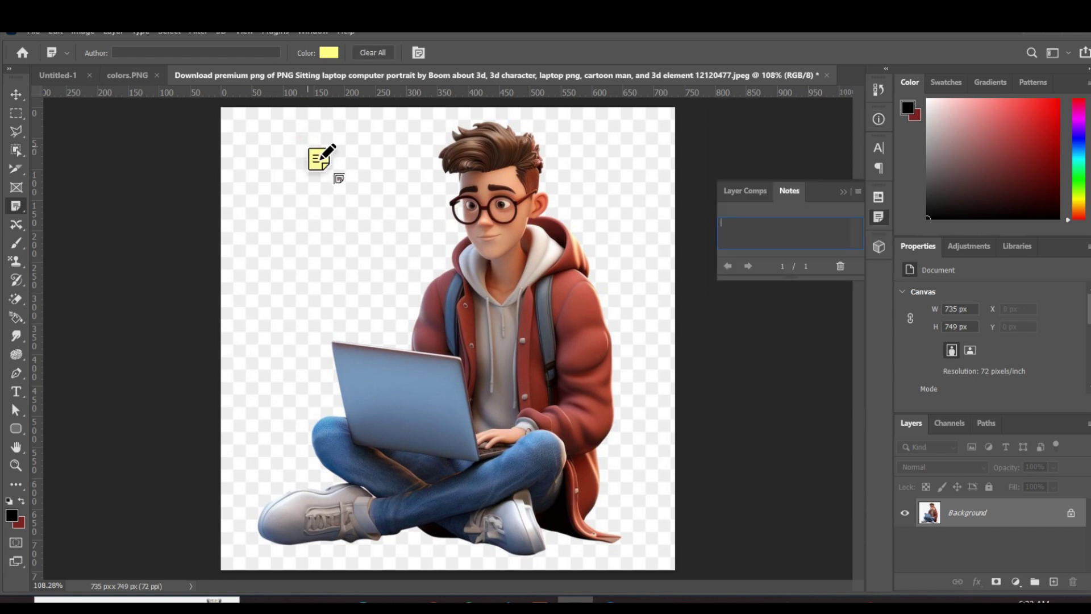
pyautogui.write('first attempt')
# Add another note reading "second attempt" in the blank area right of the character's head
pyautogui.click(611, 172)
pyautogui.write('s')
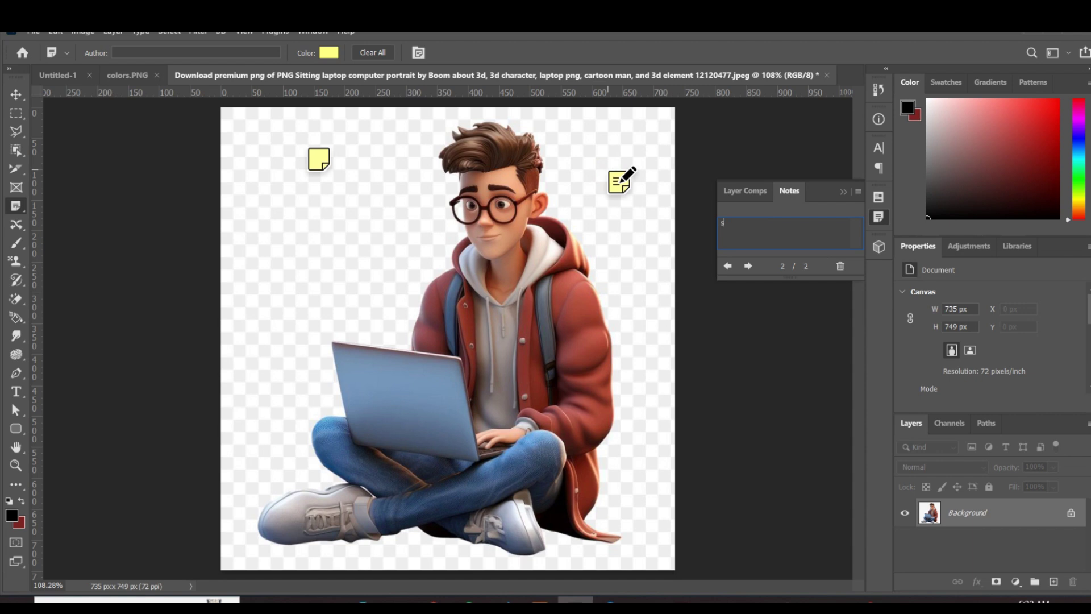
pyautogui.write('econd attempt')
# Step back and forth between the two notes to review their text
pyautogui.click(726, 268)
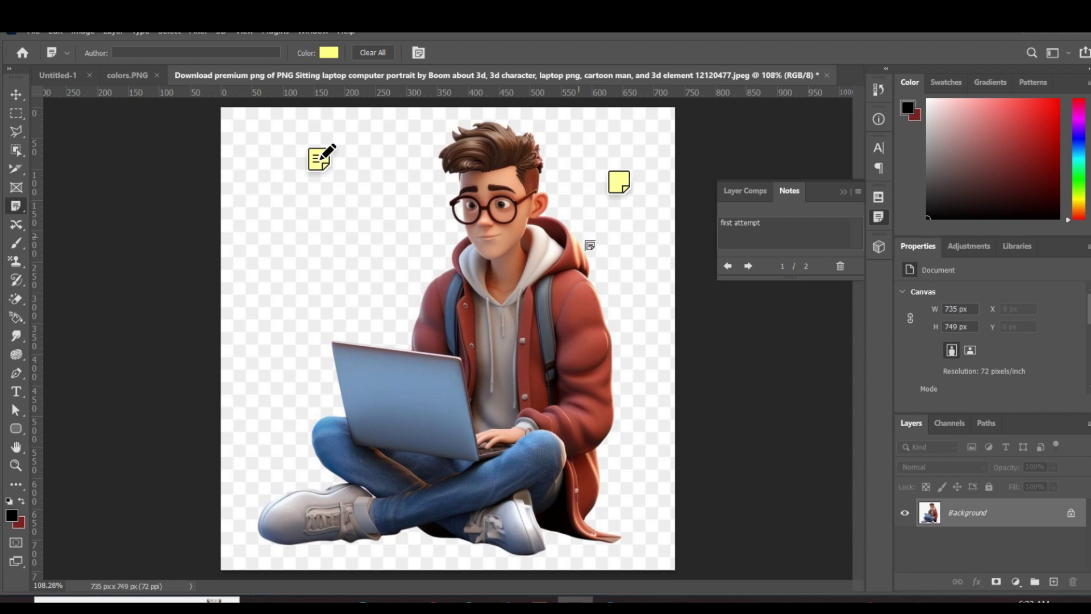
pyautogui.click(746, 268)
pyautogui.click(722, 267)
pyautogui.click(746, 267)
pyautogui.click(726, 266)
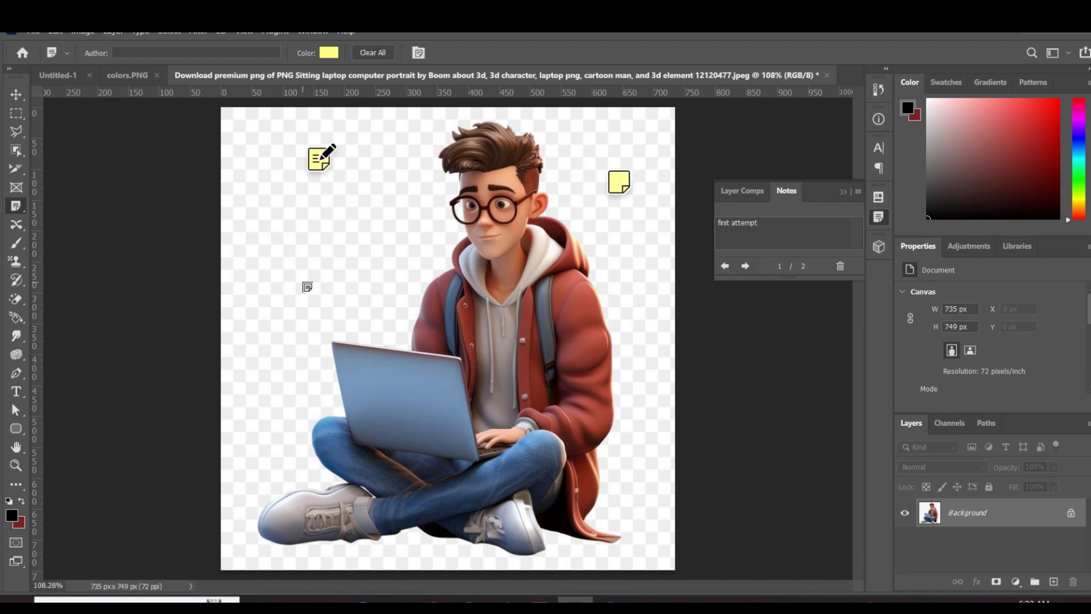
# Add a third note with filler text above the laptop, and delete both it and the "second attempt" note
pyautogui.click(307, 287)
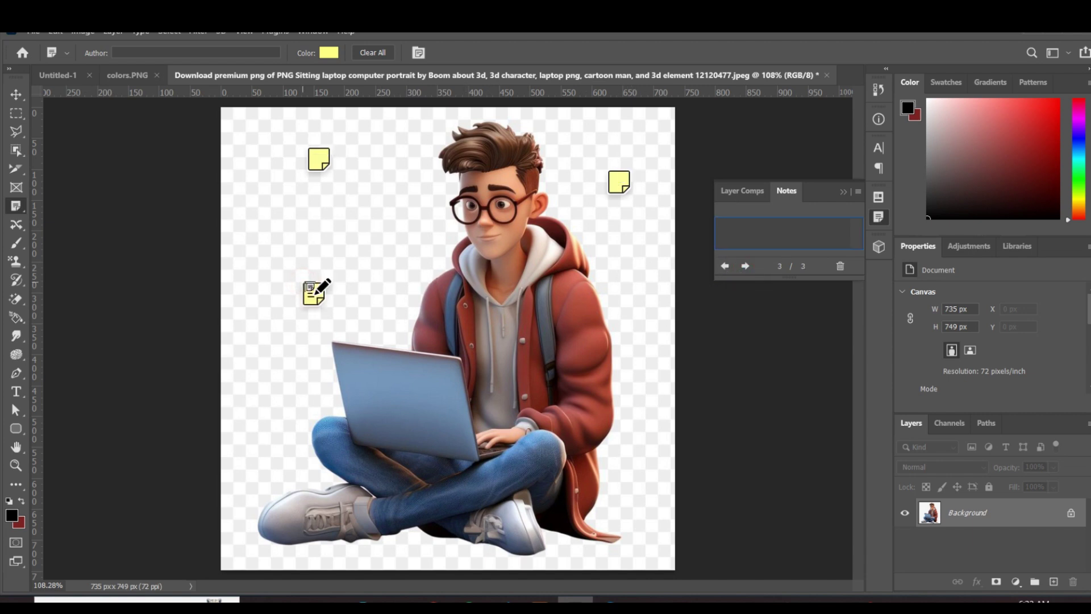
pyautogui.write('l;kgl;fgkft;fl')
pyautogui.click(839, 267)
pyautogui.click(506, 254)
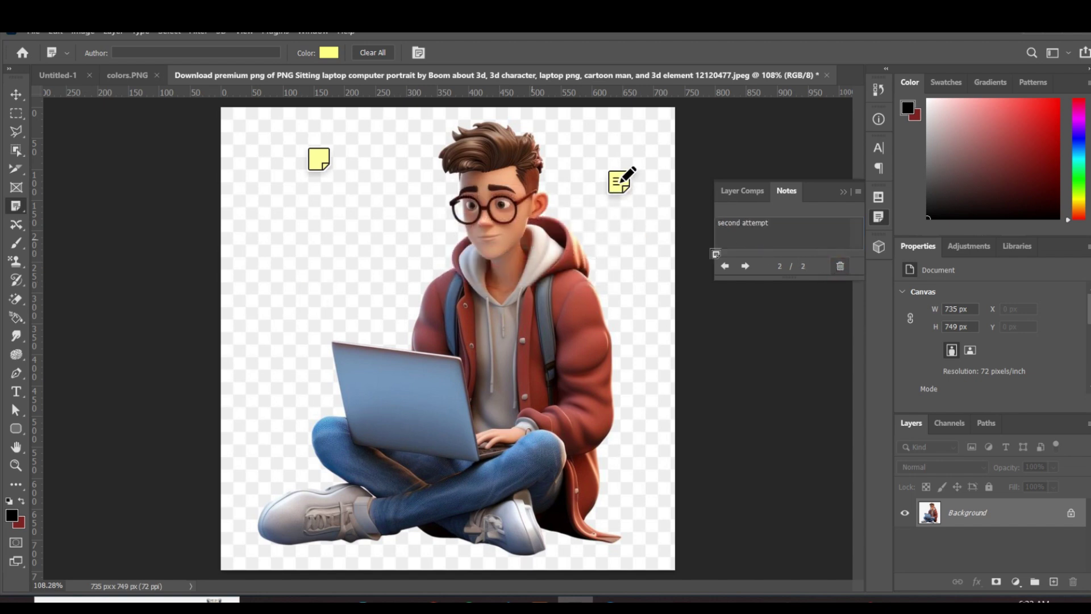
pyautogui.click(840, 266)
pyautogui.click(507, 251)
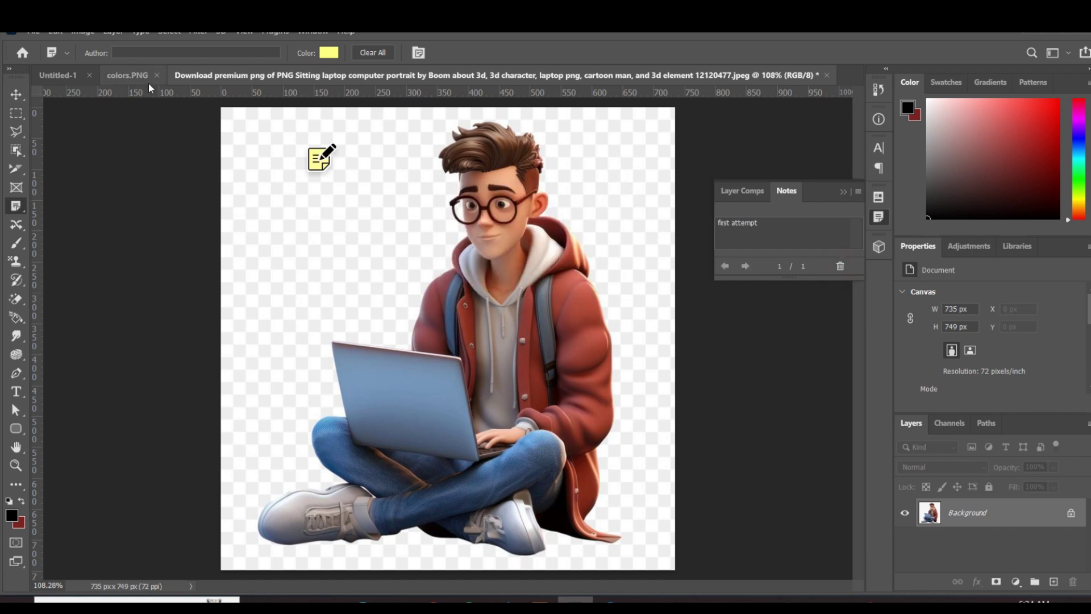
# Choose the Count Tool, open the recent house photo 2.jpg and fit it to the view
pyautogui.rightClick(19, 214)
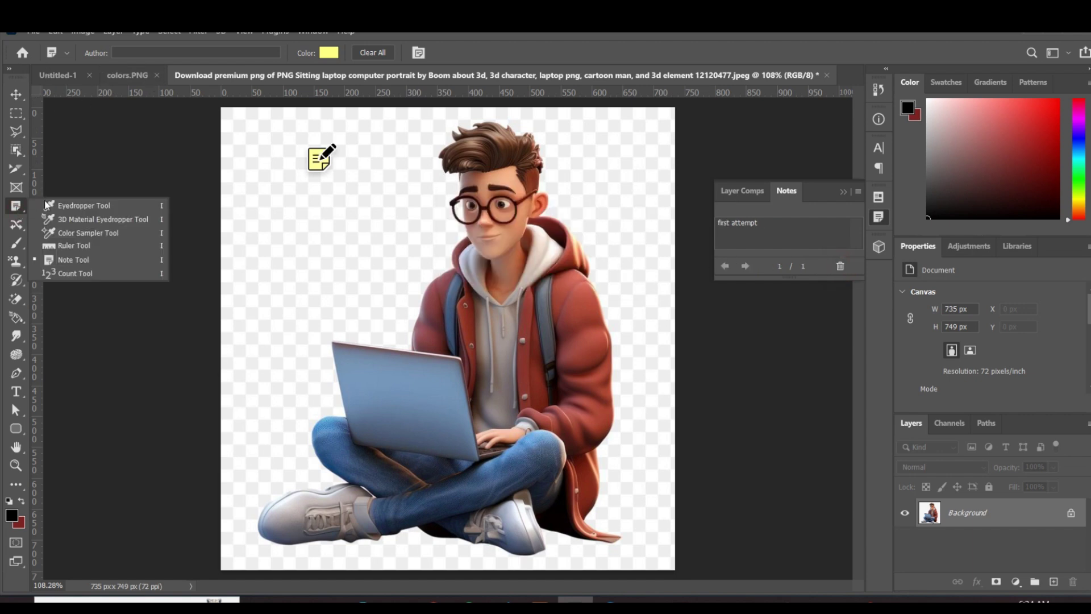
pyautogui.click(78, 274)
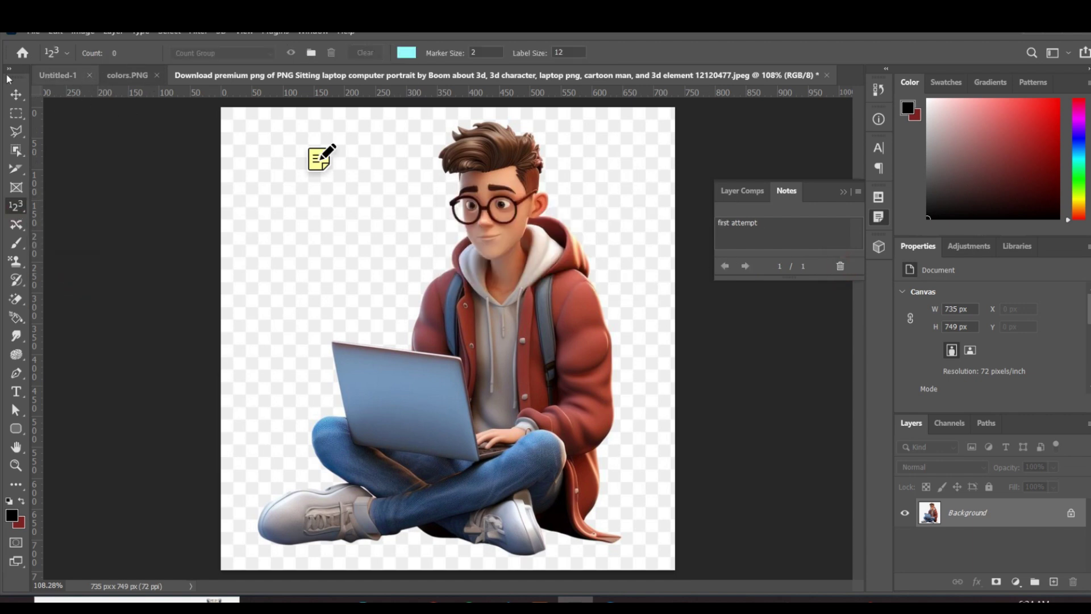
pyautogui.click(21, 53)
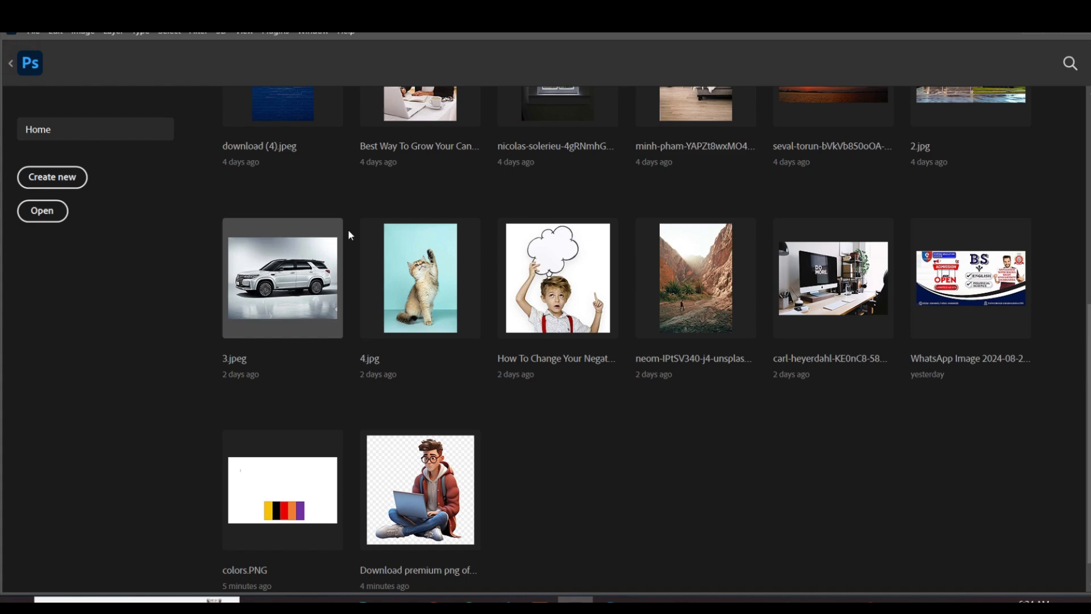
pyautogui.scroll(3, 512, 284)
pyautogui.scroll(-3, 739, 341)
pyautogui.scroll(5, 861, 367)
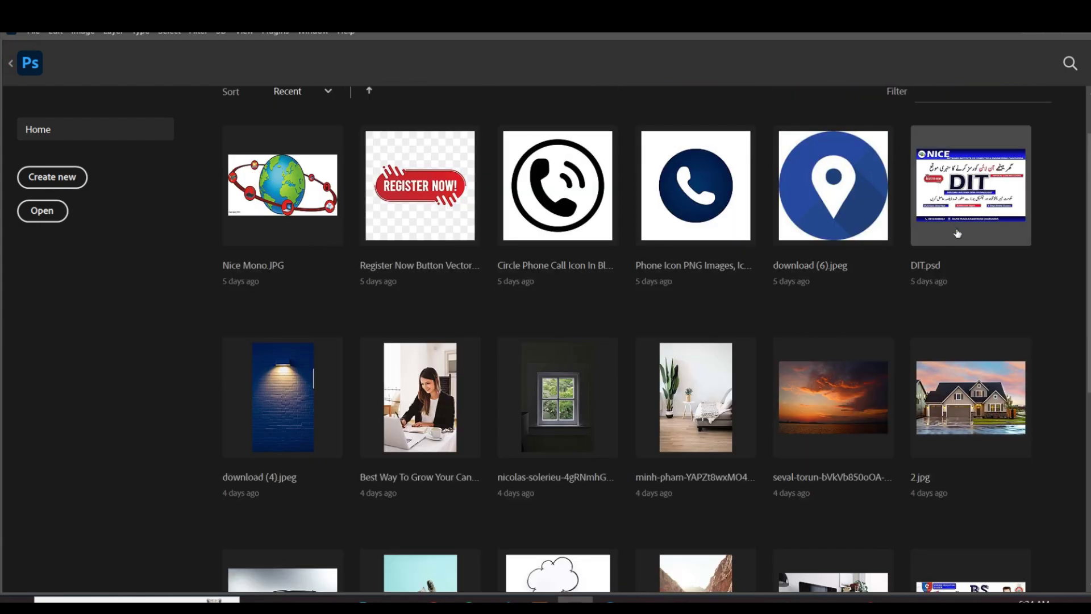
pyautogui.click(968, 368)
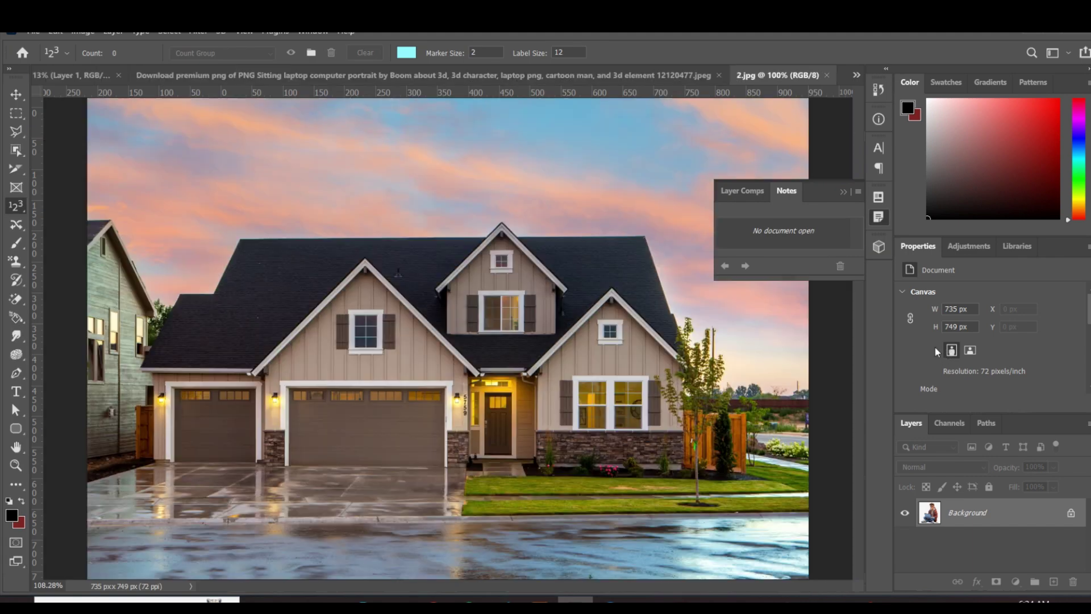
pyautogui.hotkey('ctrl', '0')
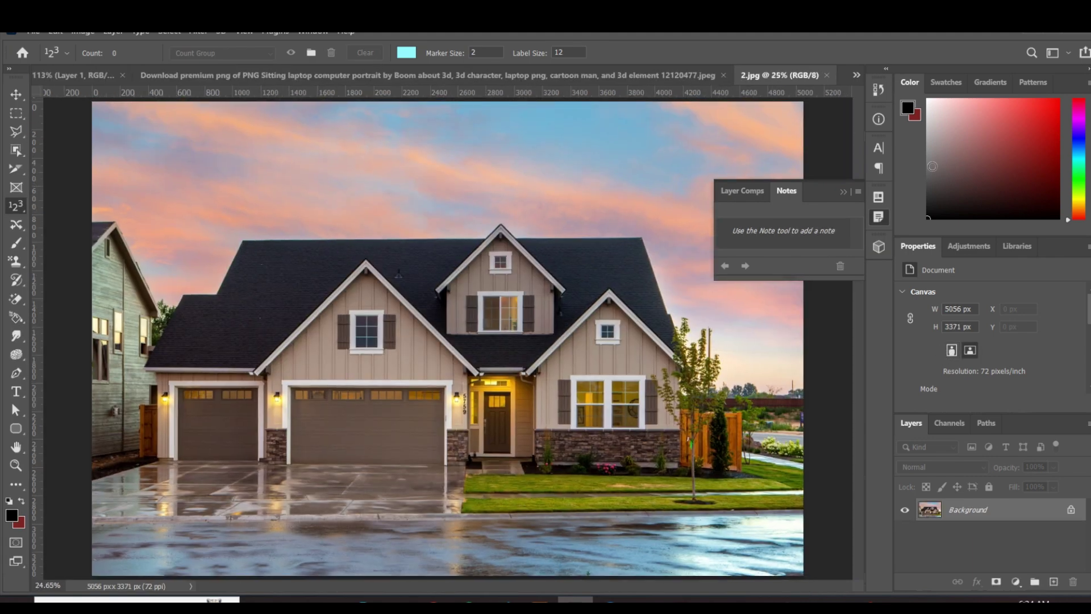
# Use the Count Tool to place two count markers in the sky above the house
pyautogui.click(12, 204)
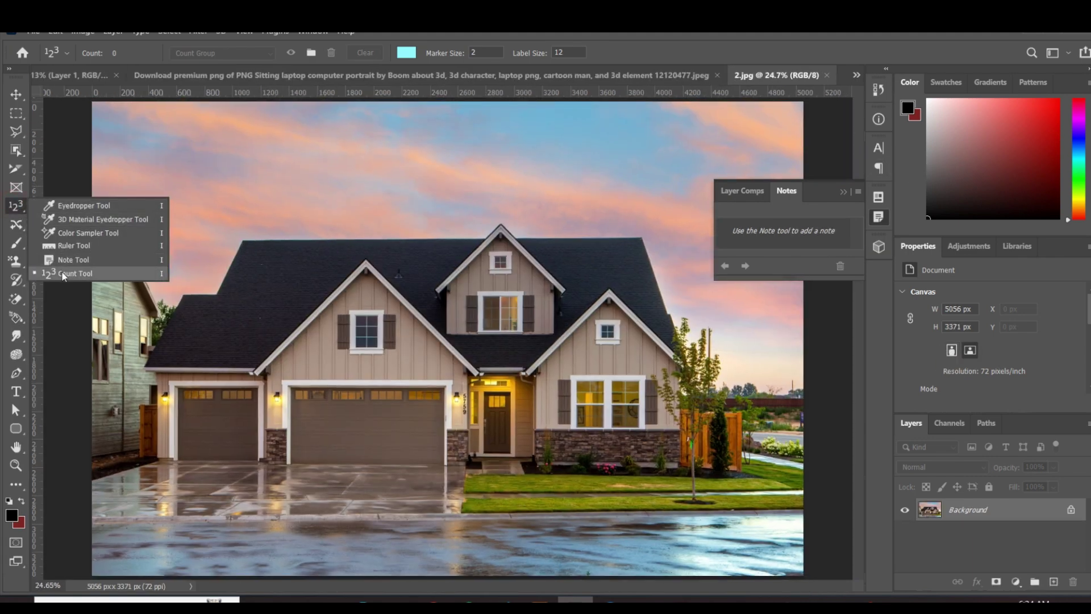
pyautogui.click(71, 275)
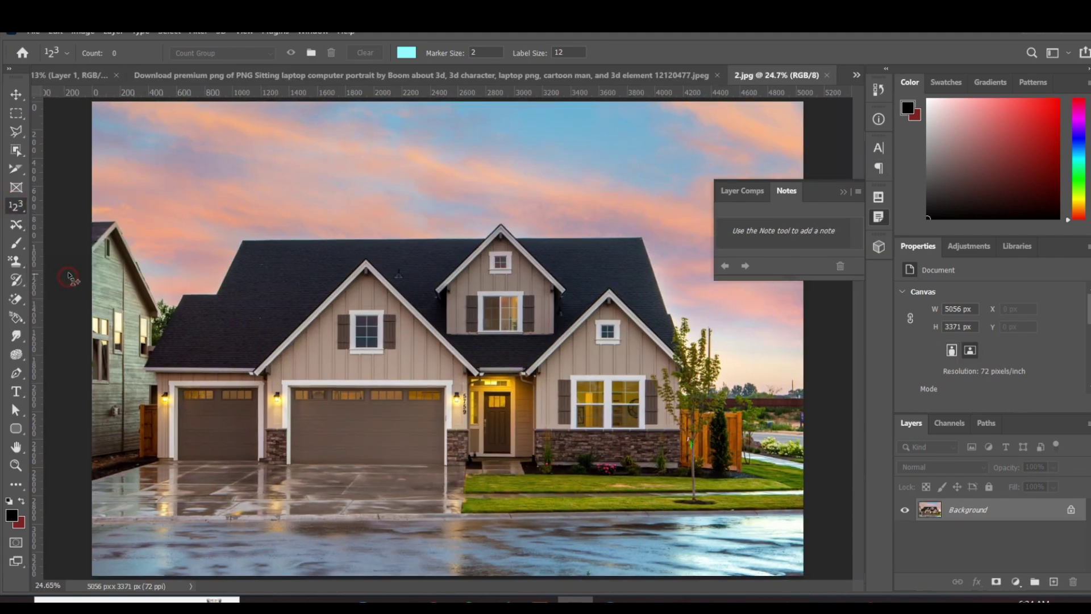
pyautogui.click(186, 143)
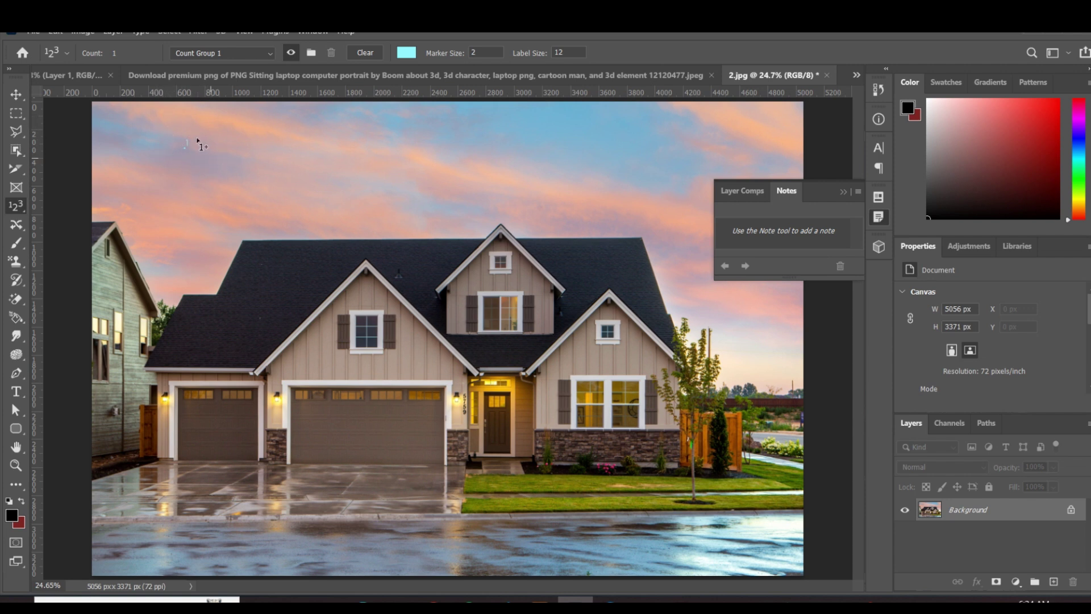
pyautogui.click(451, 121)
# Set the count color to light red fd9797 and the marker size to 10, and add a third marker in the sky
pyautogui.click(406, 52)
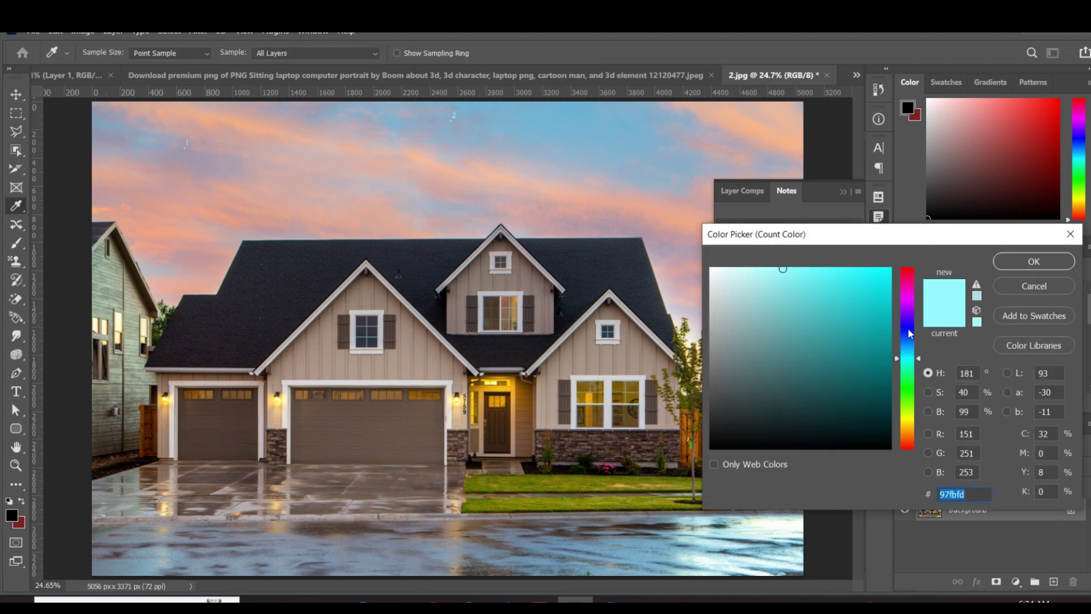
pyautogui.moveTo(908, 341); pyautogui.dragTo(907, 267)
pyautogui.click(1017, 262)
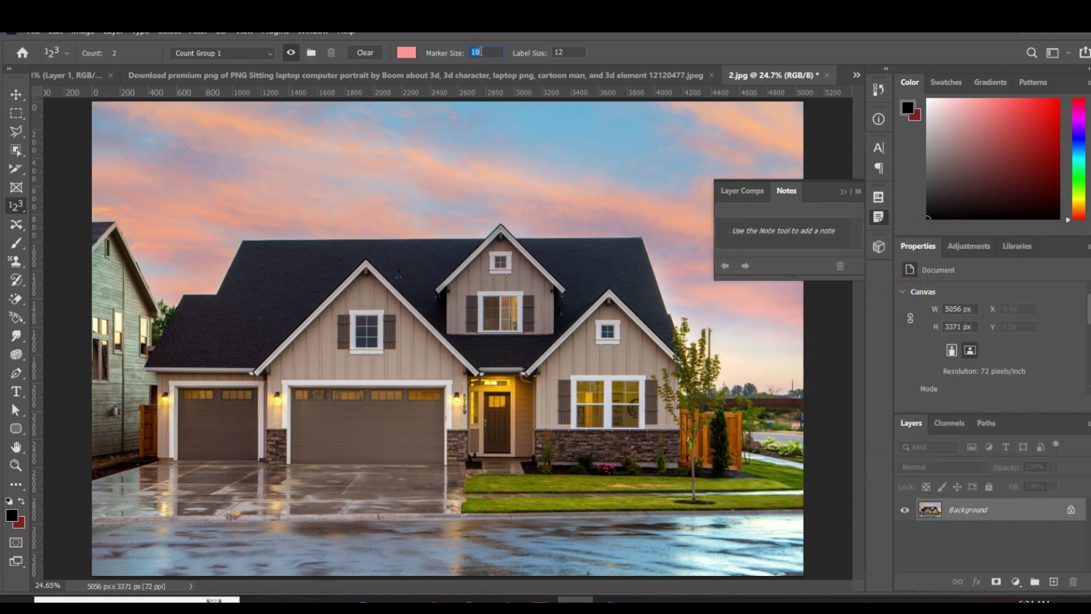
pyautogui.click(590, 162)
# Change the color of the count markers to dark red 880000
pyautogui.click(407, 52)
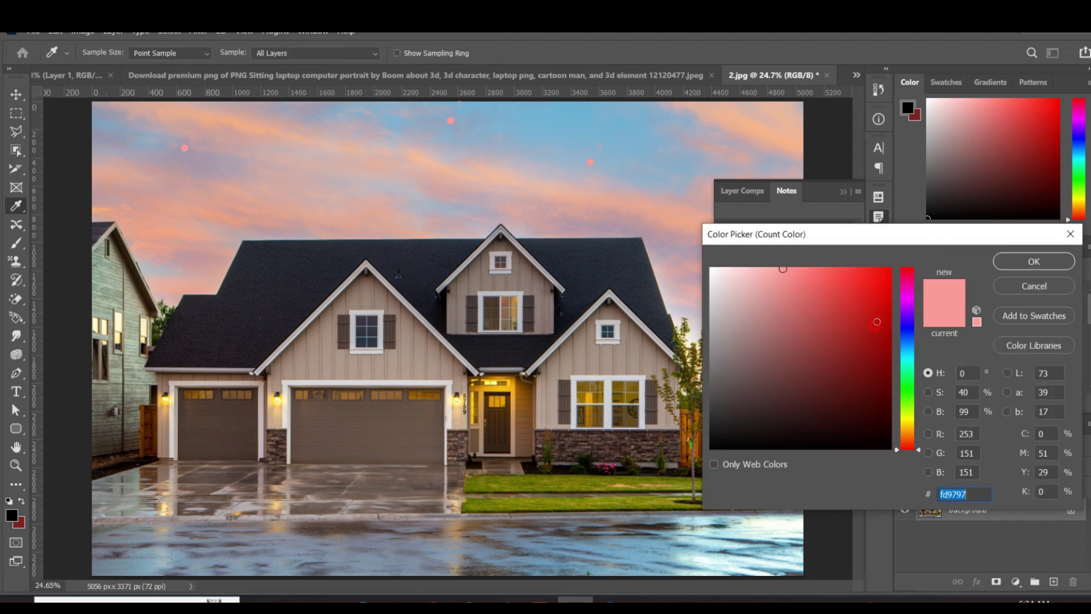
pyautogui.write('880000')
pyautogui.click(1033, 261)
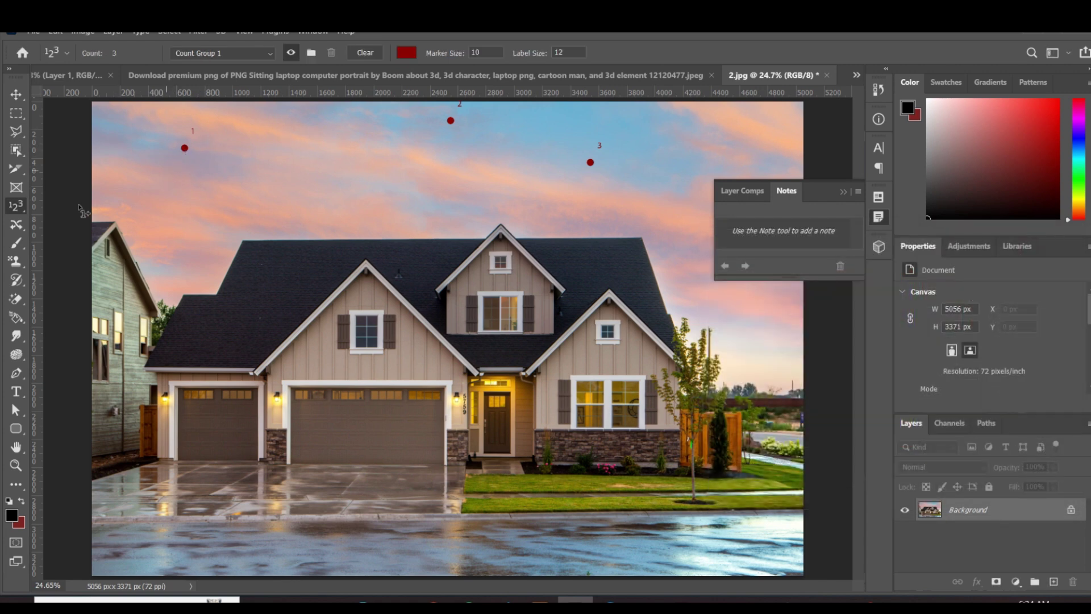
# Add three more count markers: in the sky right of the house, on the left roof, and on the right gable wall below its small window
pyautogui.rightClick(25, 208)
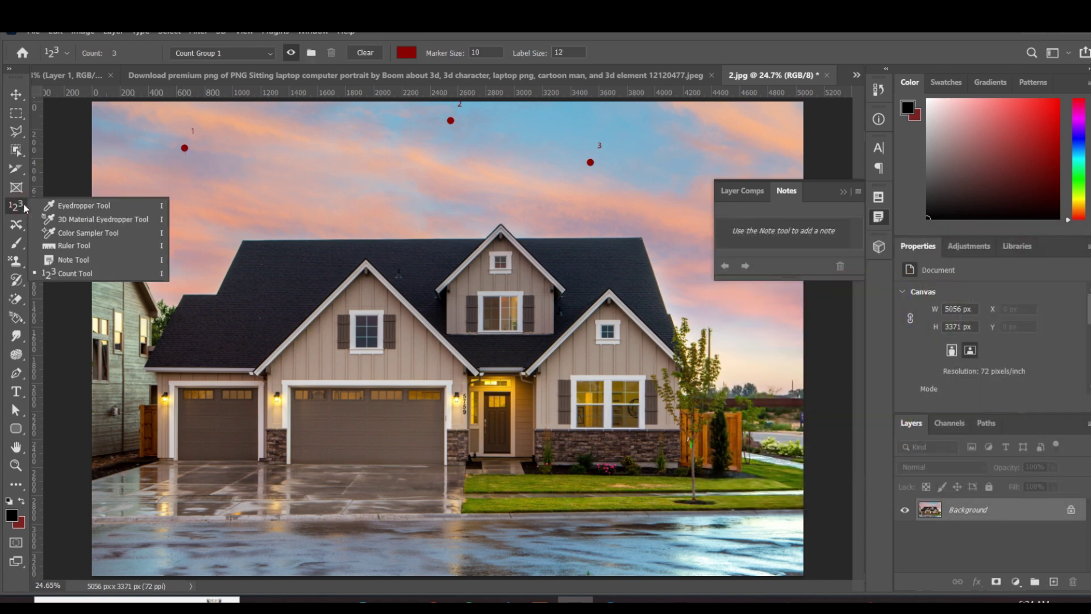
pyautogui.click(68, 277)
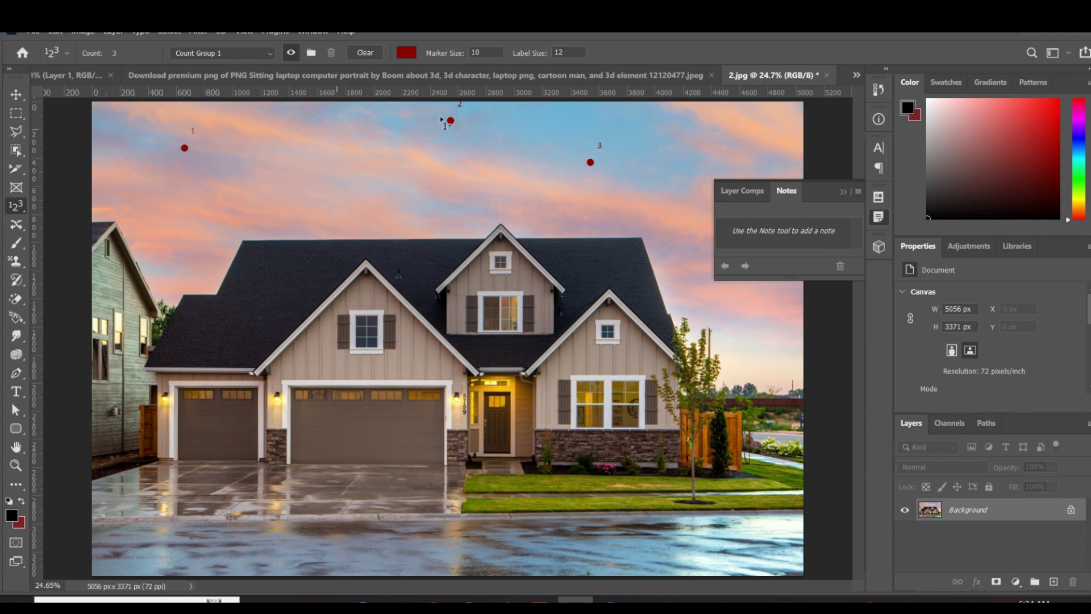
pyautogui.click(760, 308)
pyautogui.click(225, 323)
pyautogui.click(589, 361)
pyautogui.rightClick(16, 205)
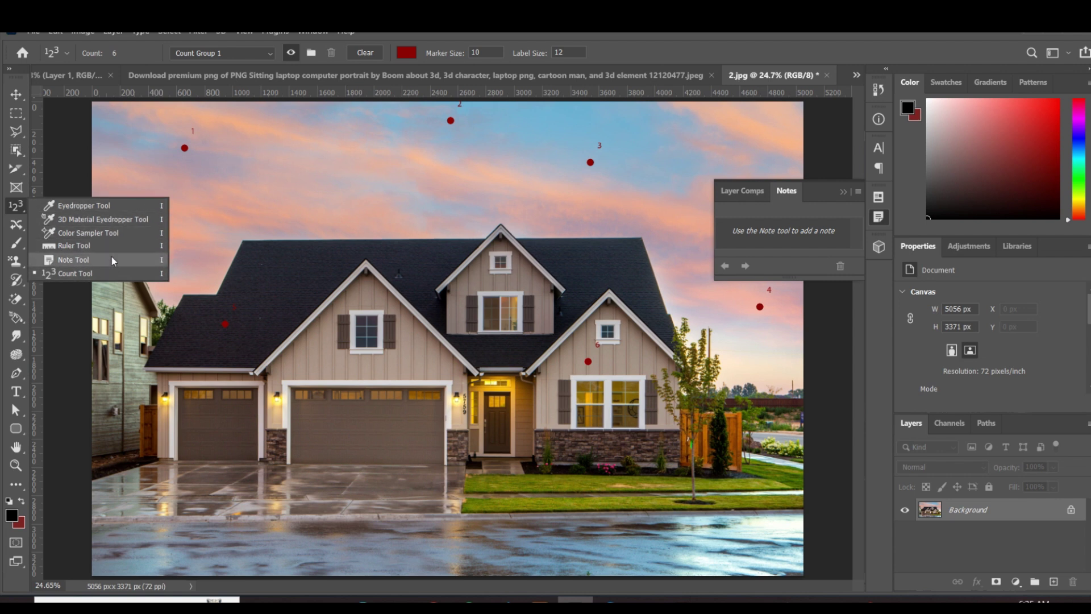
pyautogui.click(16, 207)
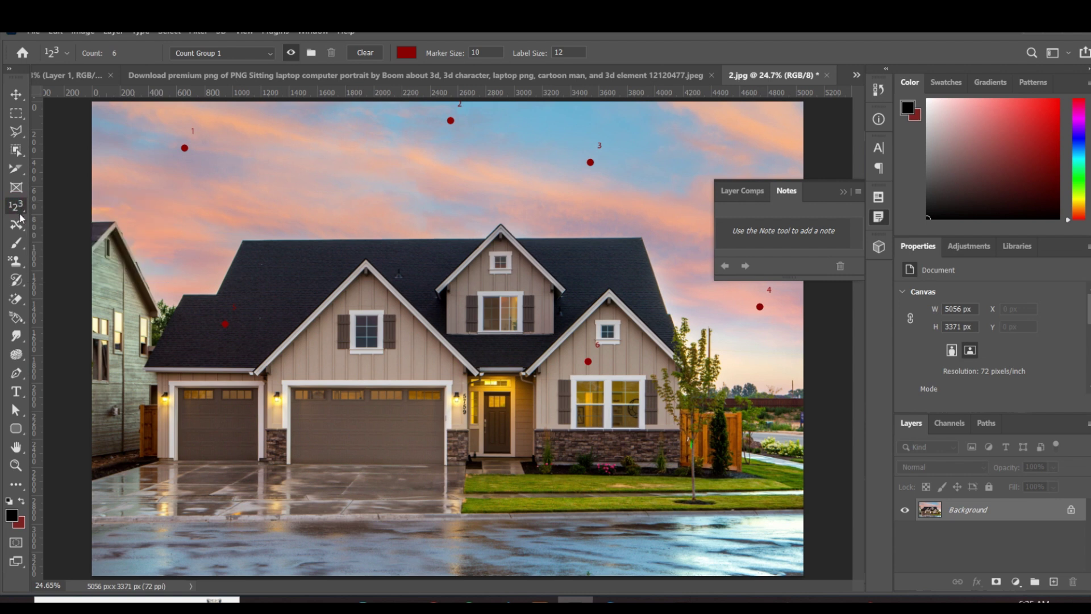